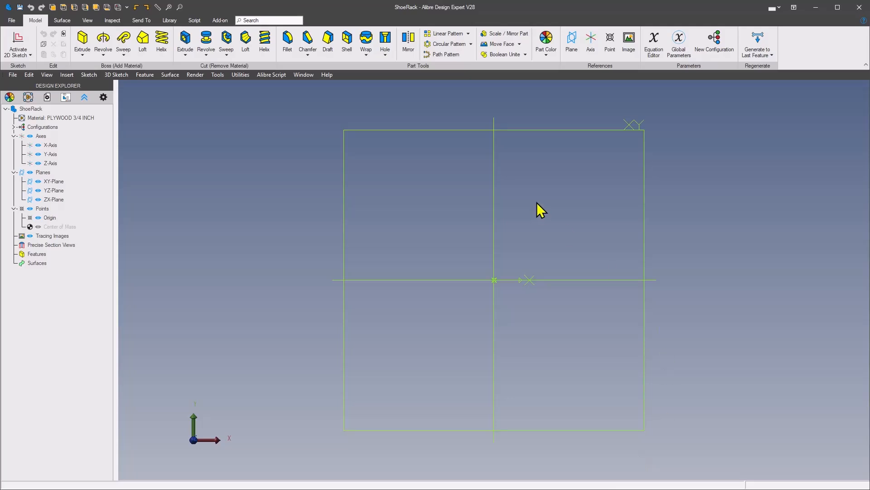
- On the XY-Plane, sketch a corner rectangle from the origin, 15 in wide and 96 in high
{"action": "right_click", "coordinate": [608, 132]}
{"action": "left_click", "coordinate": [654, 136]}
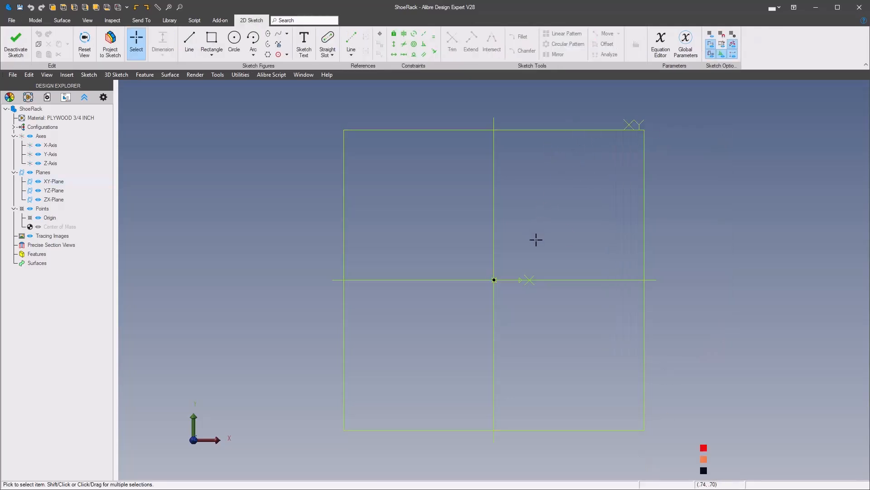
{"action": "right_click", "coordinate": [570, 220]}
{"action": "mouse_move", "coordinate": [559, 206]}
{"action": "left_click", "coordinate": [569, 170]}
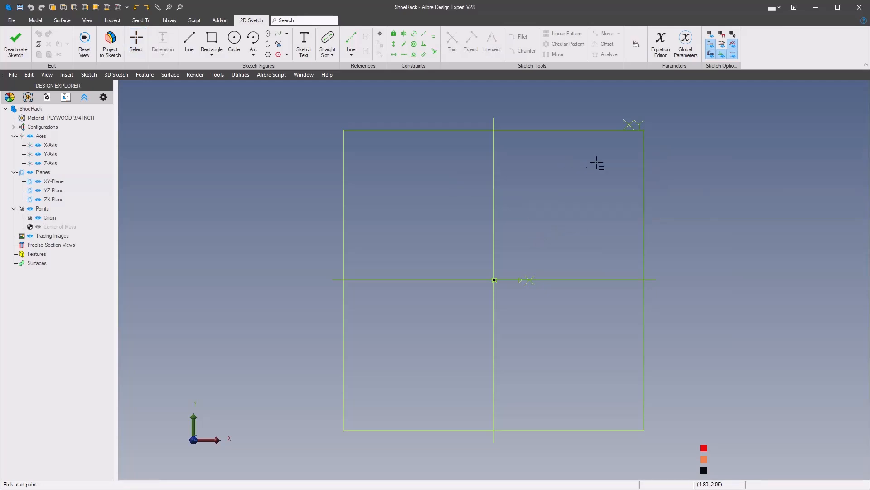
{"action": "left_click", "coordinate": [493, 281]}
{"action": "type", "text": "15"}
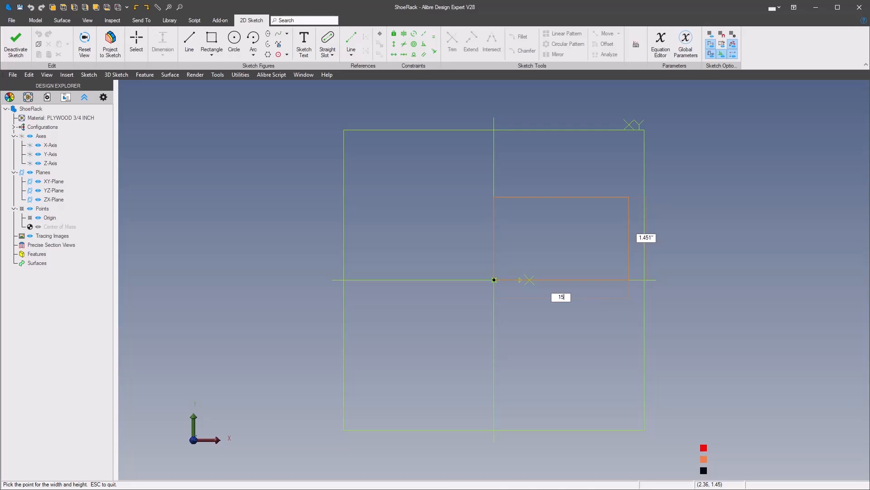
{"action": "key", "text": "Tab"}
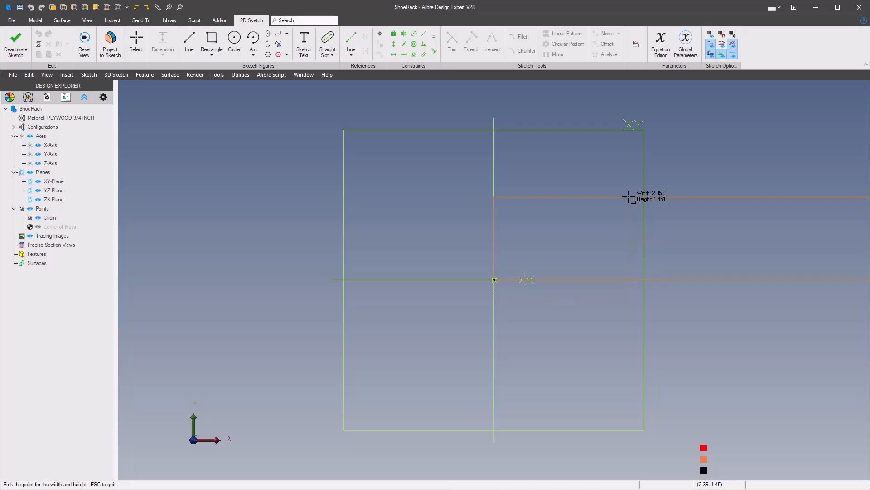
{"action": "left_click", "coordinate": [629, 197]}
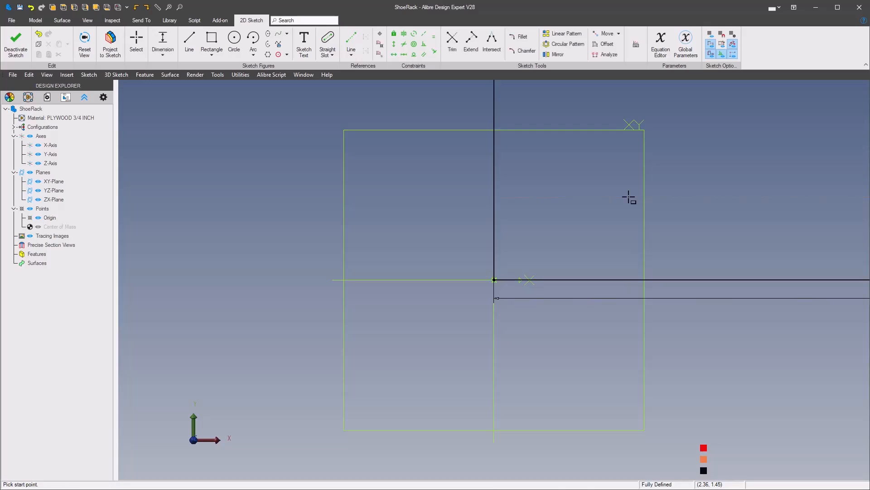
{"action": "scroll", "coordinate": [629, 197], "scroll_direction": "down", "scroll_amount": 10}
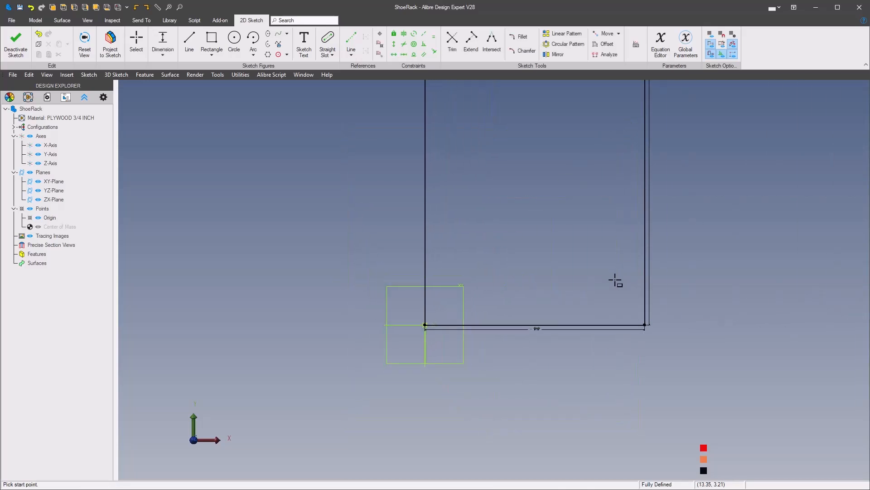
{"action": "scroll", "coordinate": [610, 301], "scroll_direction": "down", "scroll_amount": 8}
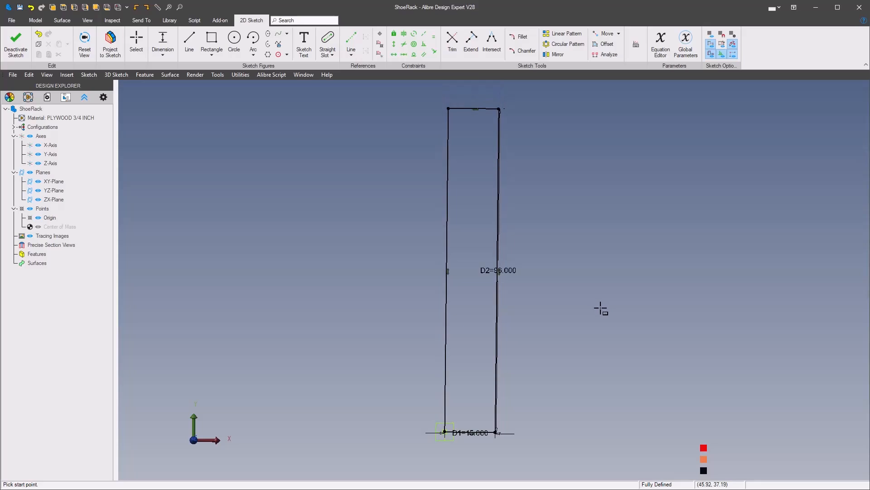
{"action": "key", "text": "Escape"}
- Extrude the rectangle sketch into a board, using a To Depth boss along the normal
{"action": "type", "text": "e"}
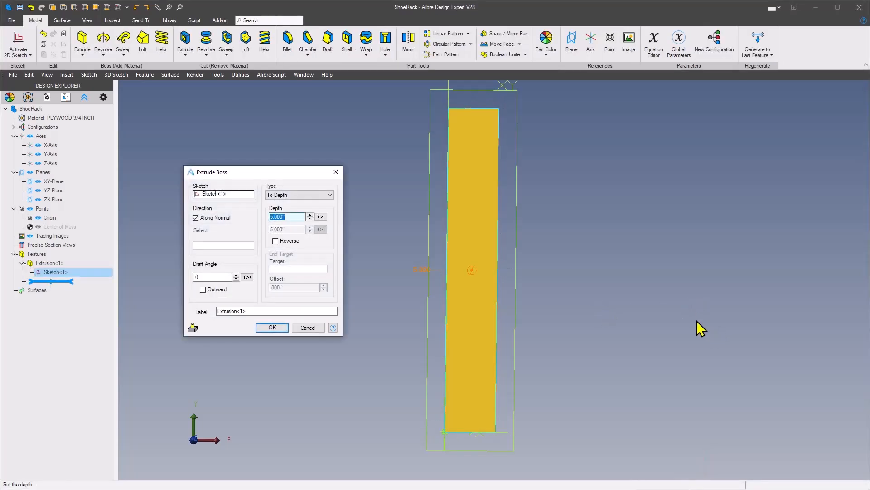
{"action": "type", "text": "."}
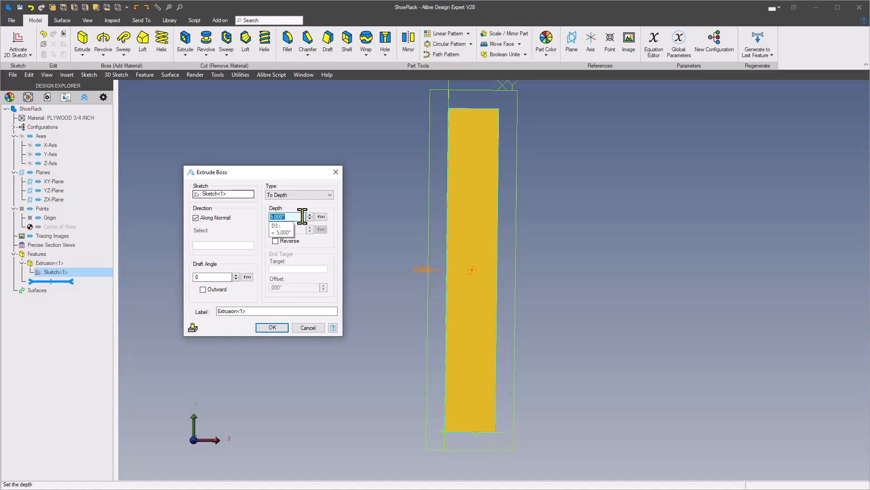
{"action": "key", "text": "Tab"}
{"action": "left_click", "coordinate": [272, 327]}
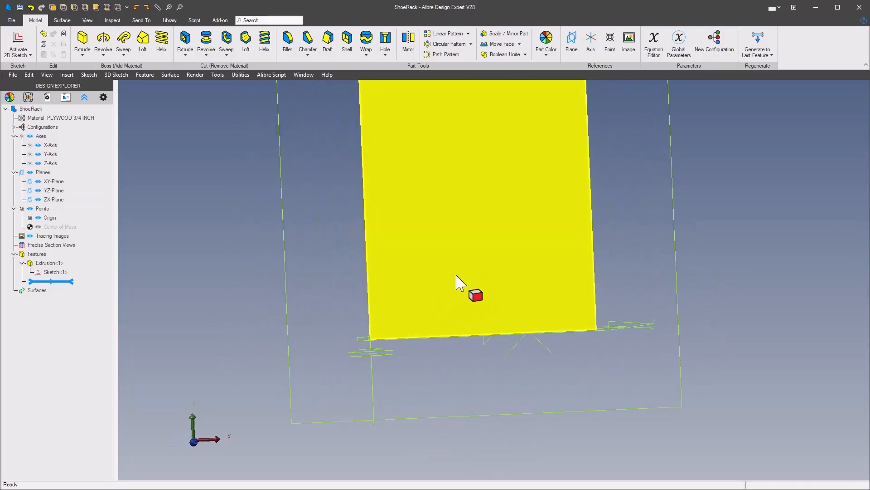
- Start a 2D sketch on the board's front face and draw a corner rectangle about 12 in wide near its lower end
{"action": "right_click", "coordinate": [454, 250]}
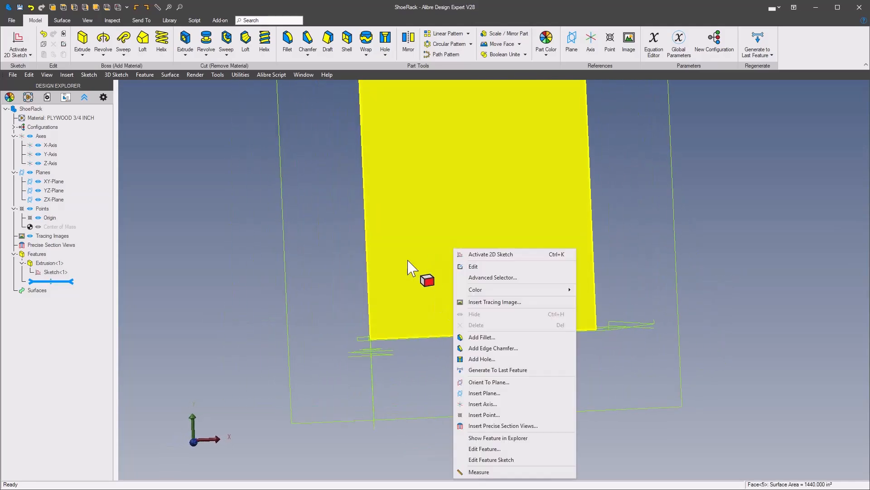
{"action": "left_click", "coordinate": [504, 255]}
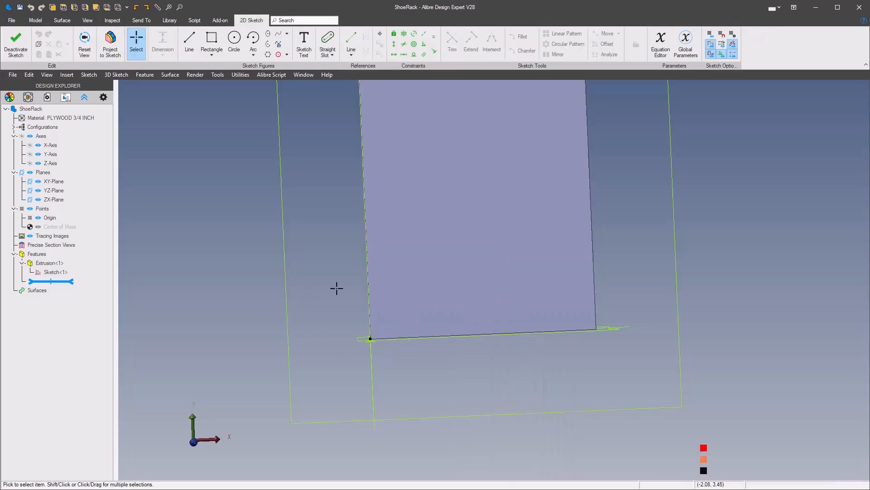
{"action": "left_click", "coordinate": [389, 255]}
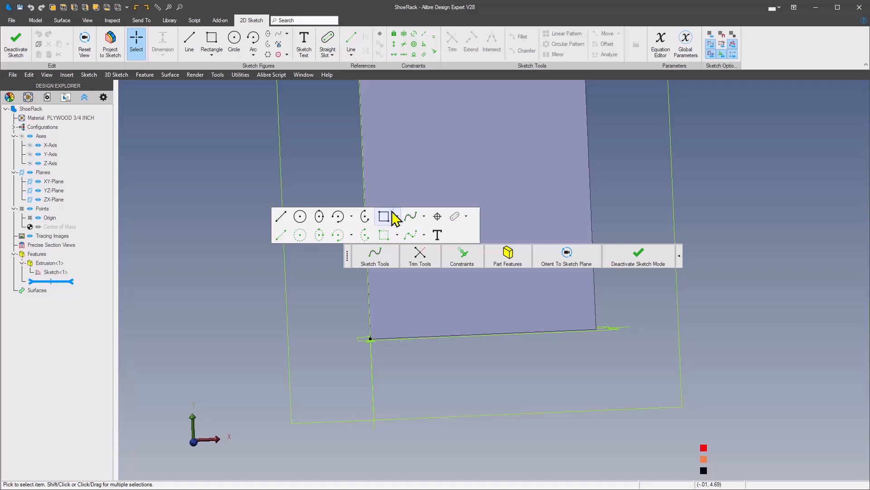
{"action": "left_click", "coordinate": [397, 216]}
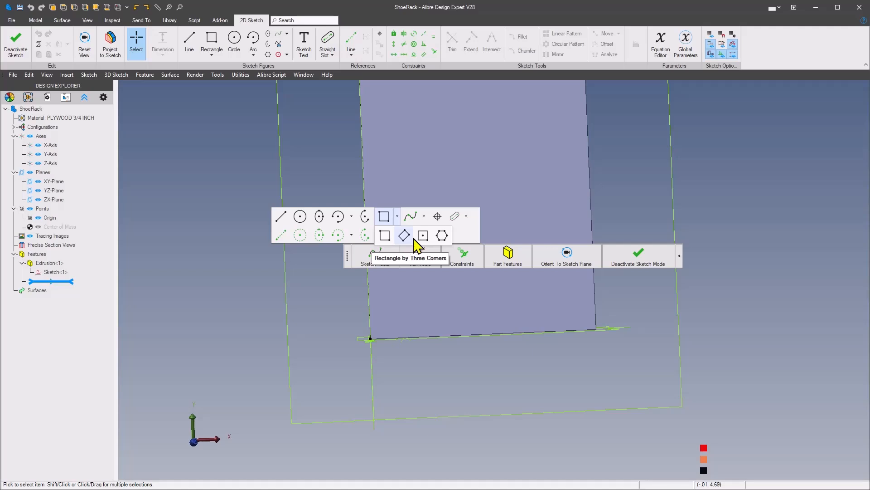
{"action": "left_click", "coordinate": [385, 237]}
{"action": "left_click", "coordinate": [385, 302]}
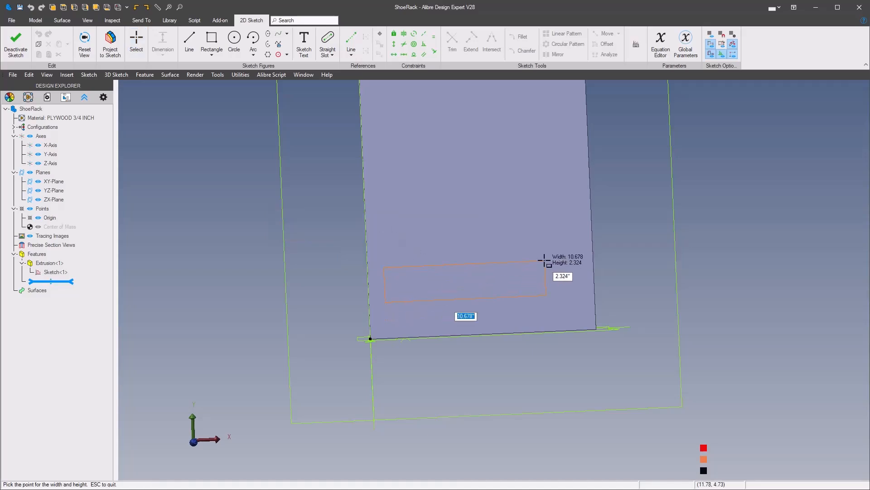
{"action": "left_click", "coordinate": [563, 267]}
{"action": "scroll", "coordinate": [363, 334], "scroll_direction": "up", "scroll_amount": 4}
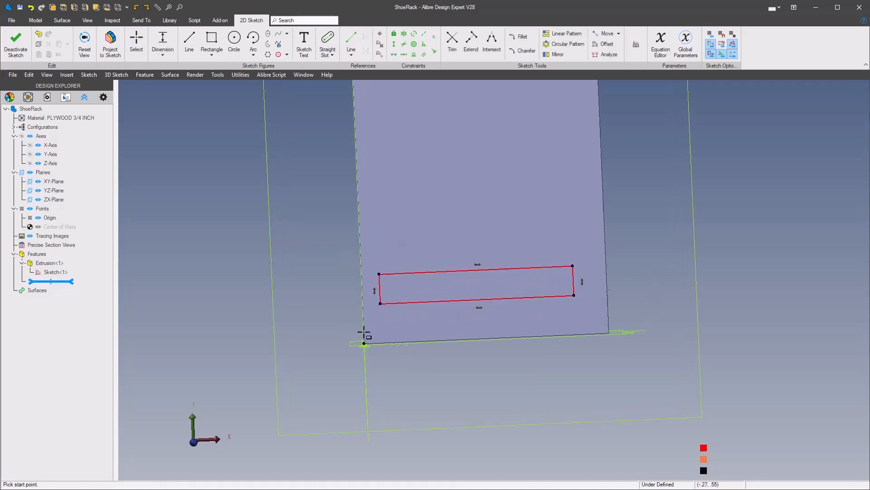
- Replace the small rectangle's horizontal and vertical constraints with perpendicular constraints at both lower corners and the upper-left corner
{"action": "right_click", "coordinate": [432, 396]}
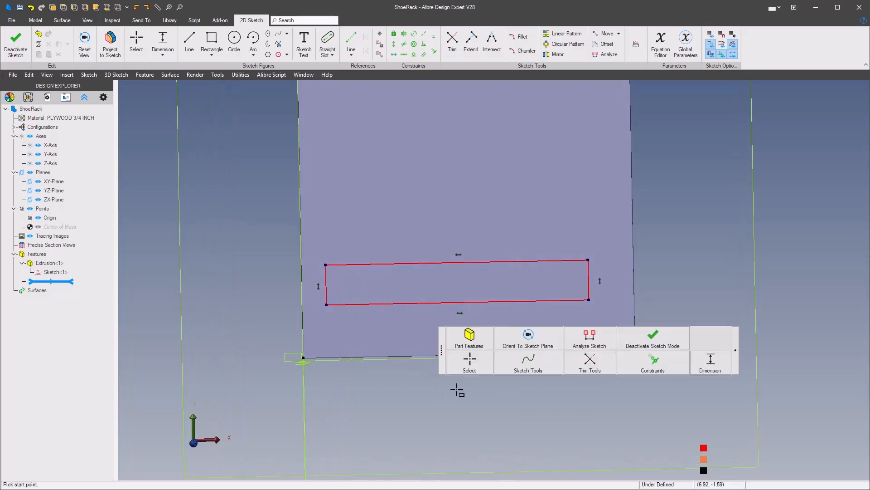
{"action": "left_click", "coordinate": [470, 366]}
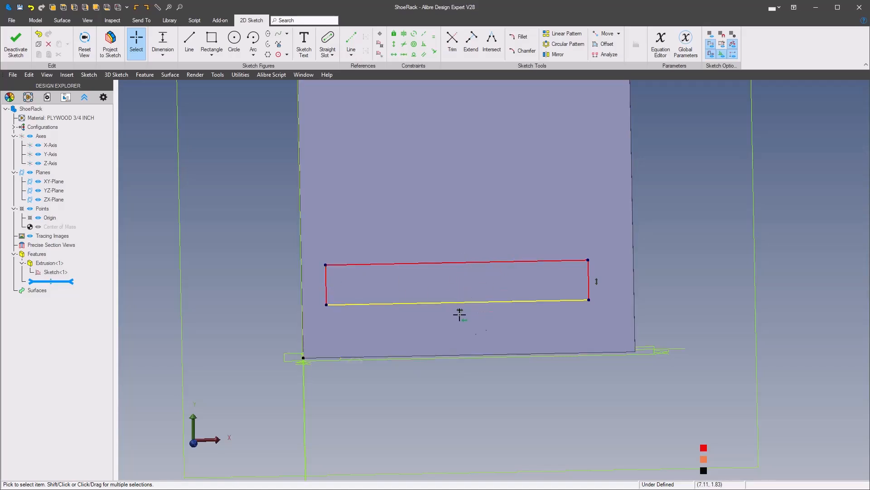
{"action": "right_click", "coordinate": [662, 287]}
{"action": "mouse_move", "coordinate": [762, 263]}
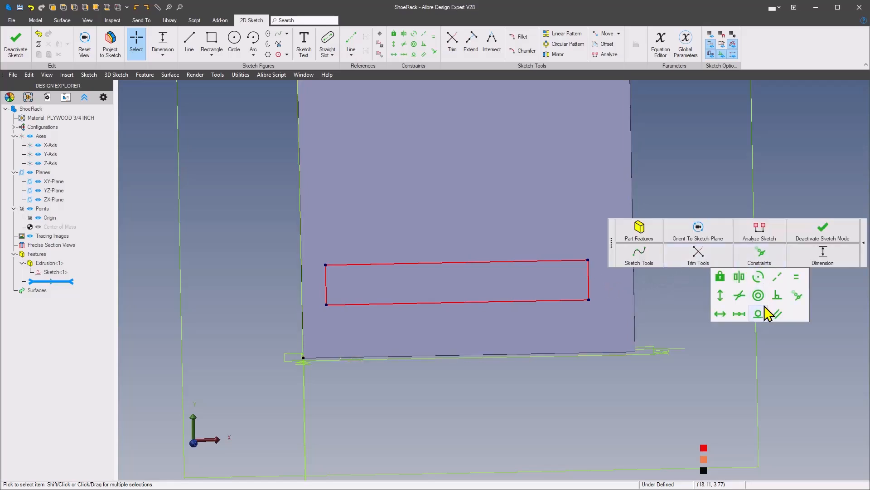
{"action": "left_click", "coordinate": [778, 297]}
{"action": "left_click", "coordinate": [589, 285]}
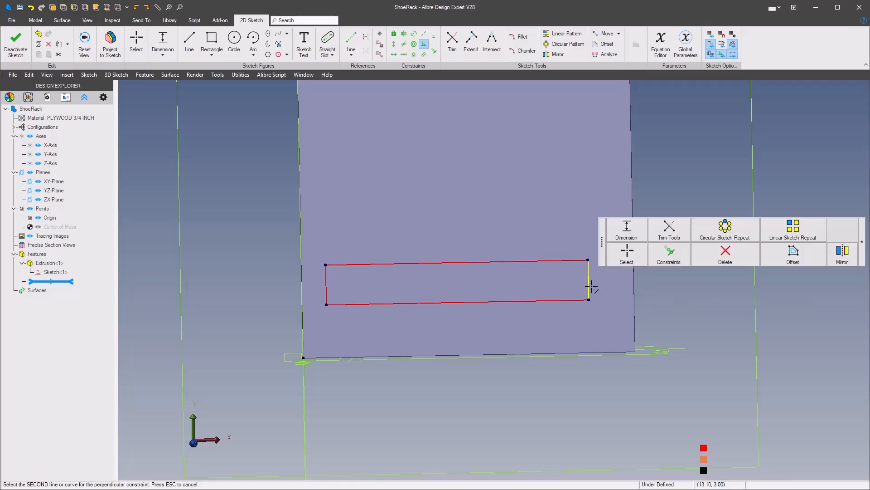
{"action": "left_click", "coordinate": [571, 302]}
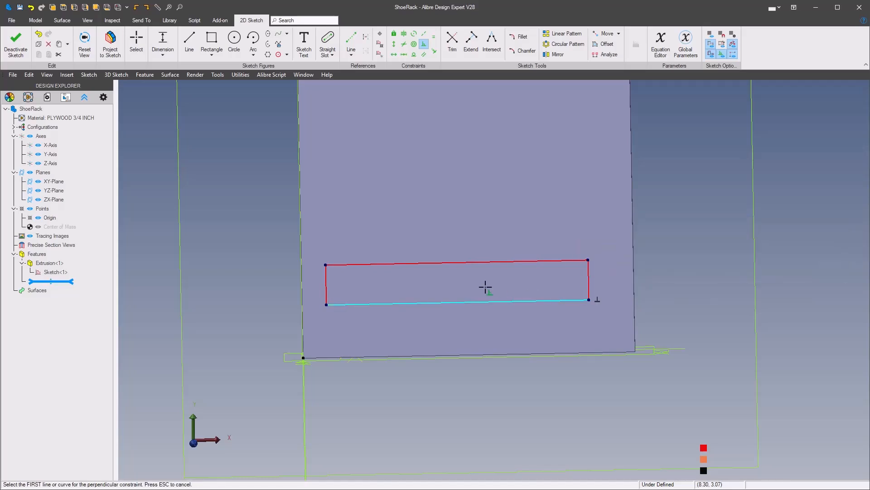
{"action": "left_click", "coordinate": [327, 288]}
{"action": "left_click", "coordinate": [339, 304]}
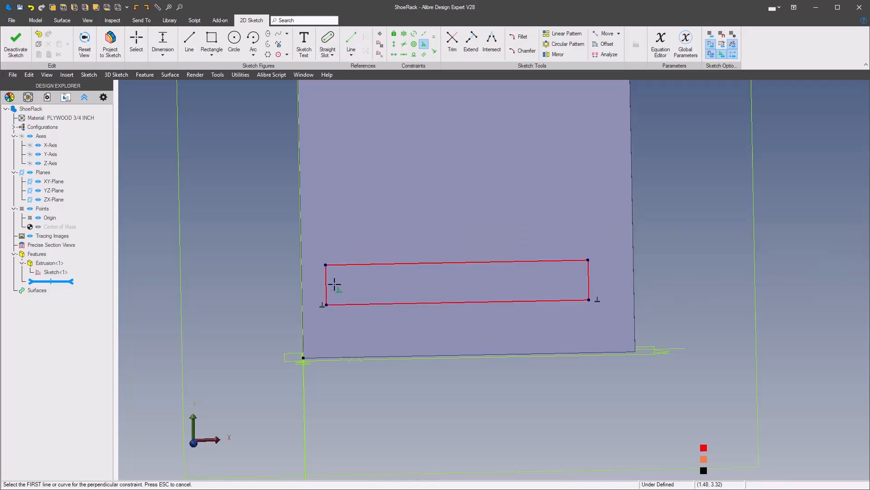
{"action": "left_click", "coordinate": [350, 265]}
{"action": "left_click", "coordinate": [326, 281]}
- Dimension the rectangle's lower-left corner 1 in from the board's left edge and 1 in from its bottom edge
{"action": "right_click", "coordinate": [687, 257]}
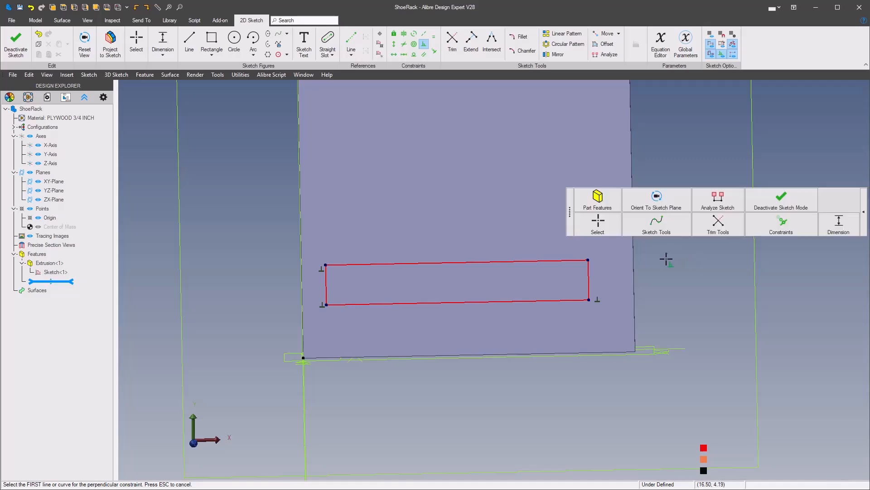
{"action": "left_click", "coordinate": [838, 228]}
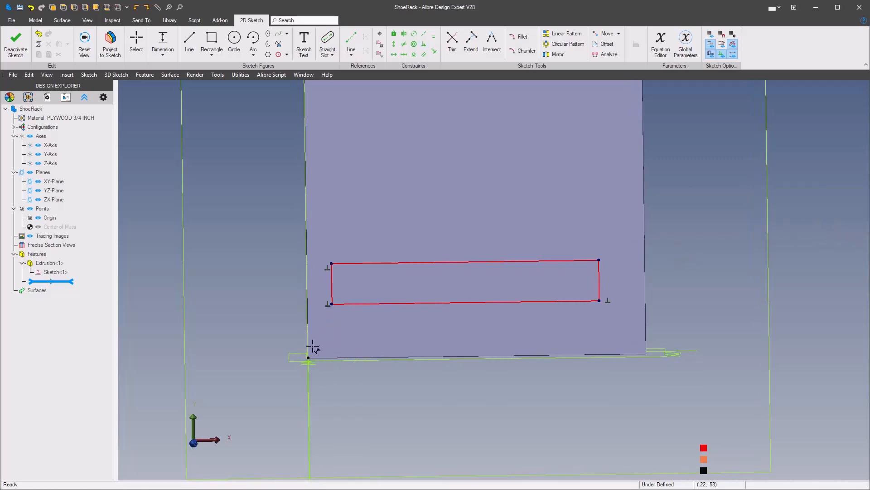
{"action": "left_click", "coordinate": [389, 391]}
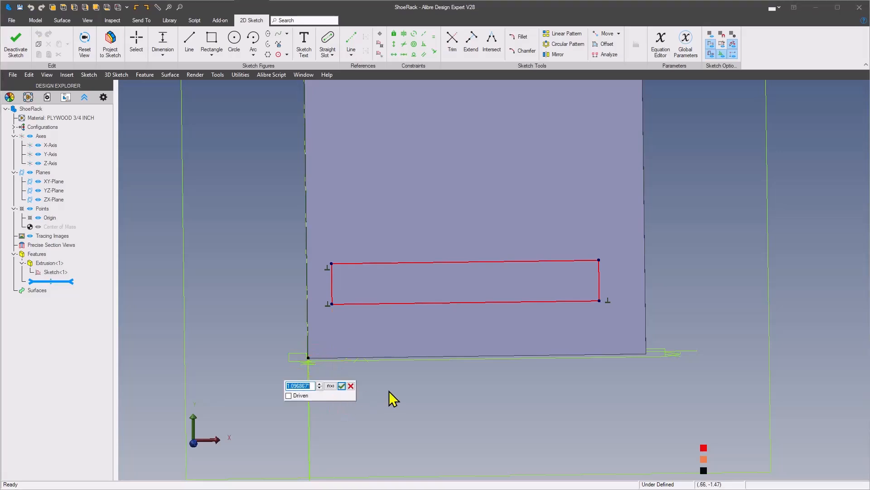
{"action": "type", "text": "1"}
{"action": "key", "text": "Return"}
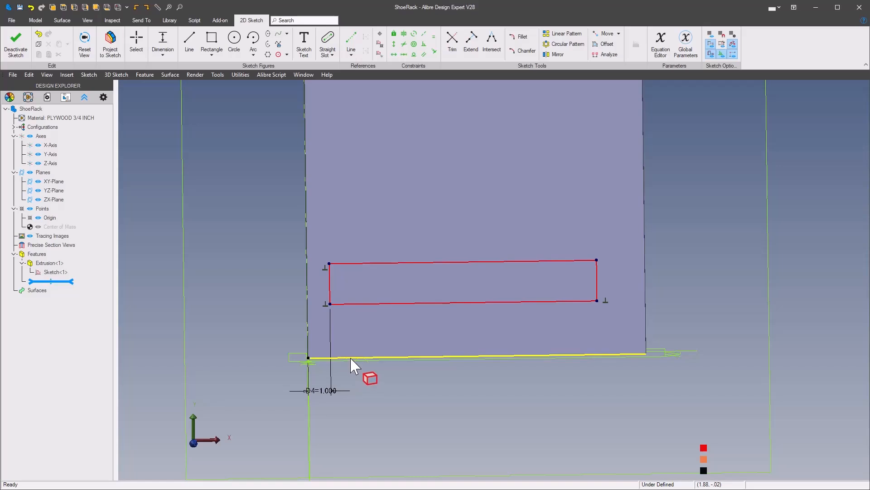
{"action": "left_click", "coordinate": [276, 338]}
{"action": "type", "text": "1"}
{"action": "key", "text": "Return"}
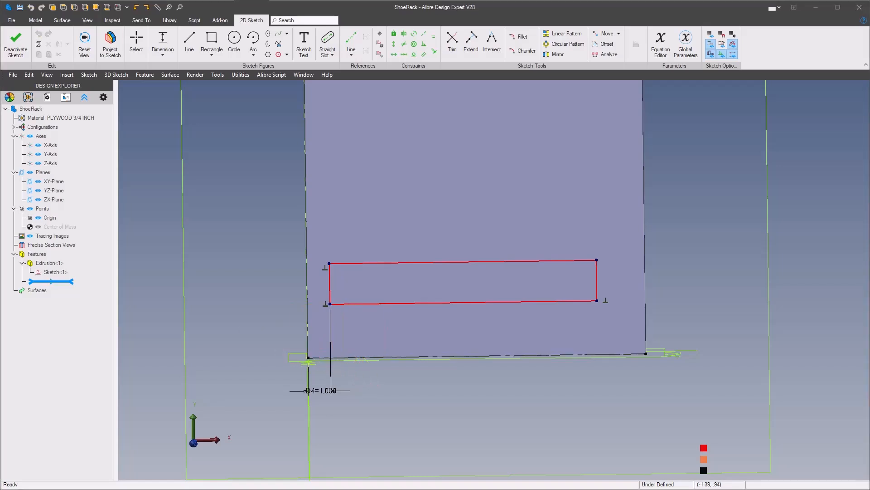
- Dimension the rectangle's lower-right corner 1 in from the board's right edge
{"action": "scroll", "coordinate": [568, 242], "scroll_direction": "down", "scroll_amount": 1}
{"action": "scroll", "coordinate": [568, 243], "scroll_direction": "up", "scroll_amount": 1}
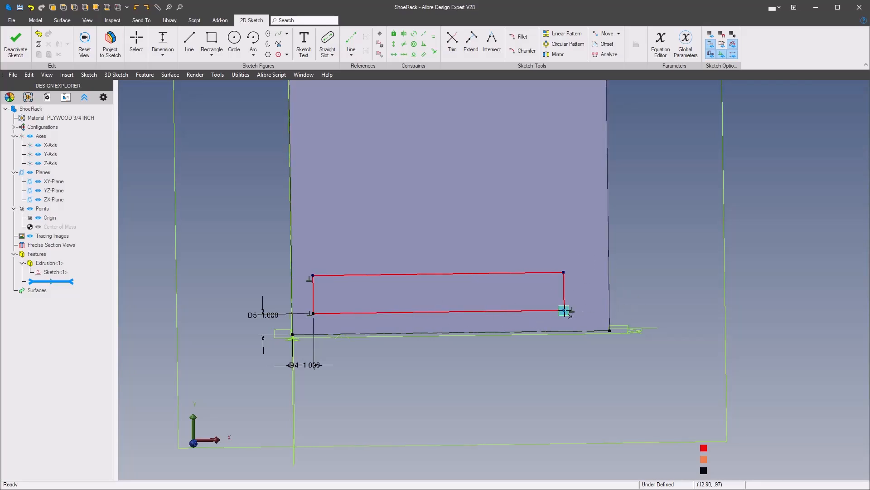
{"action": "left_click", "coordinate": [609, 302]}
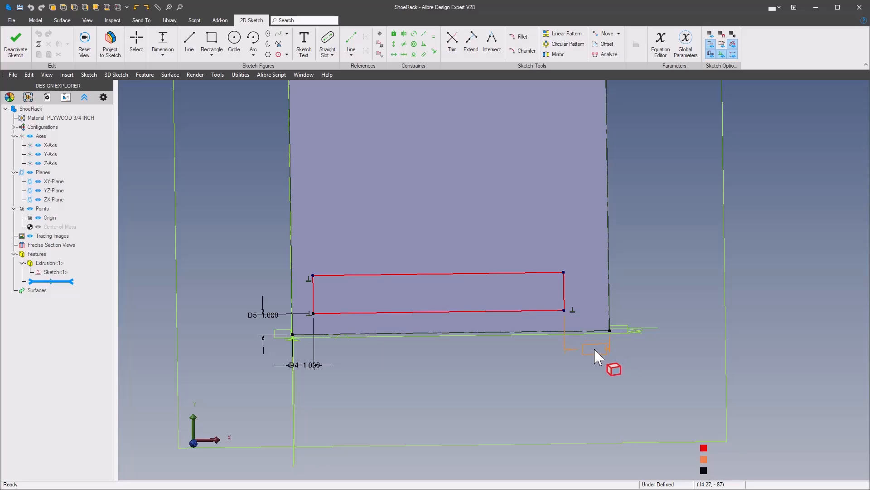
{"action": "left_click", "coordinate": [595, 347]}
{"action": "type", "text": "1"}
{"action": "key", "text": "Return"}
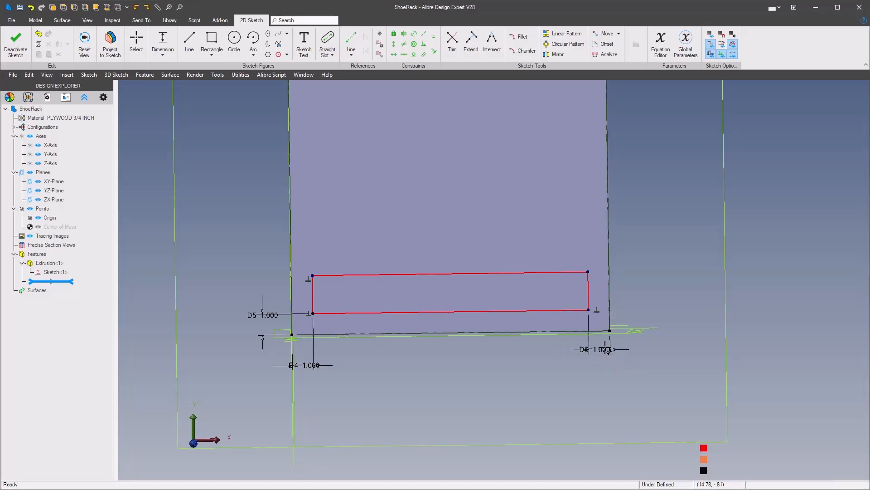
- Tilt the rectangle by moving its lower-right corner slightly upward
{"action": "right_click", "coordinate": [654, 286]}
{"action": "left_click", "coordinate": [595, 258]}
{"action": "mouse_move", "coordinate": [590, 311]}
{"action": "left_mouse_down"}
{"action": "mouse_move", "coordinate": [590, 270]}
{"action": "mouse_move", "coordinate": [591, 295]}
{"action": "left_mouse_up"}
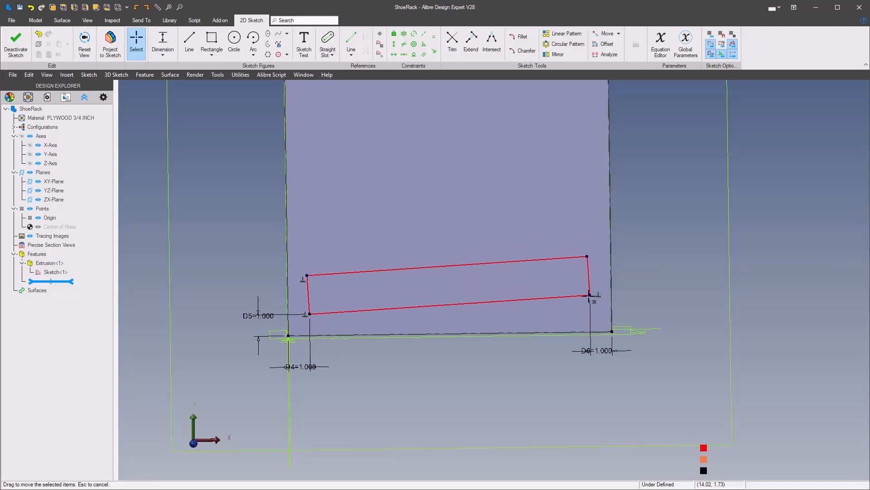
- Dimension the tilted rectangle's lower-right corner 3 in above the board's bottom edge
{"action": "right_click", "coordinate": [655, 277]}
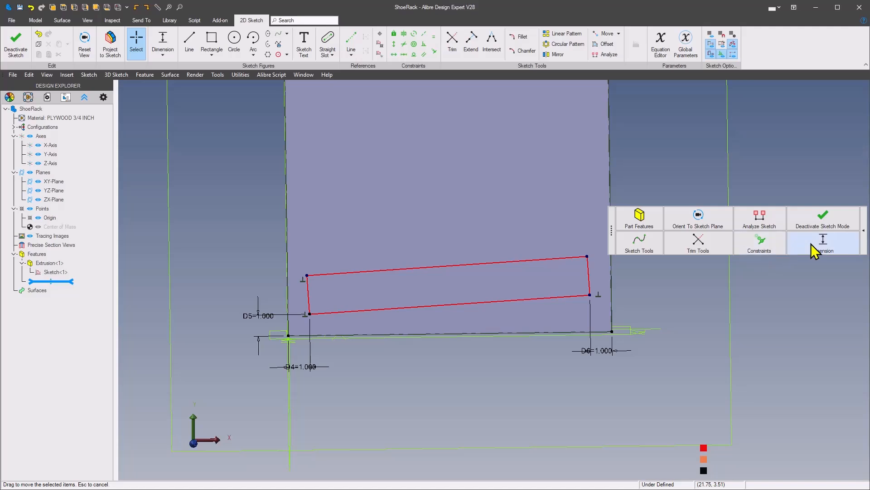
{"action": "left_click", "coordinate": [814, 250]}
{"action": "left_click", "coordinate": [604, 334]}
{"action": "left_click", "coordinate": [657, 314]}
{"action": "type", "text": "1"}
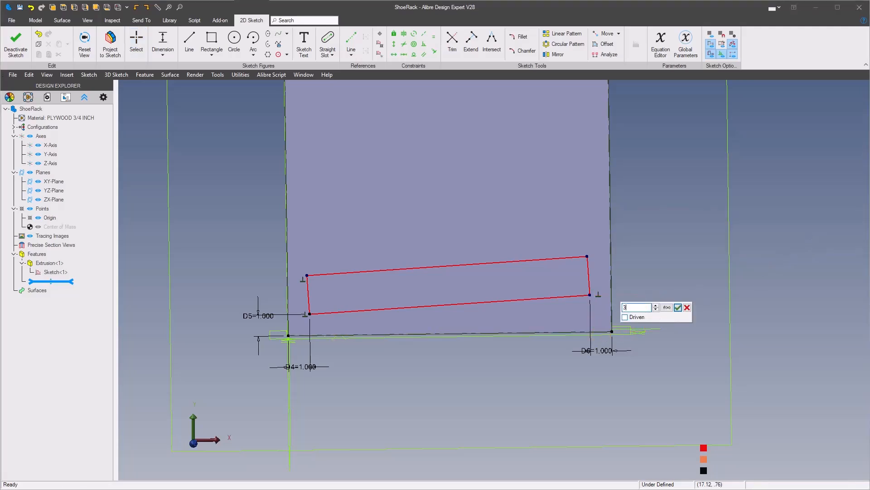
{"action": "key", "text": "Return"}
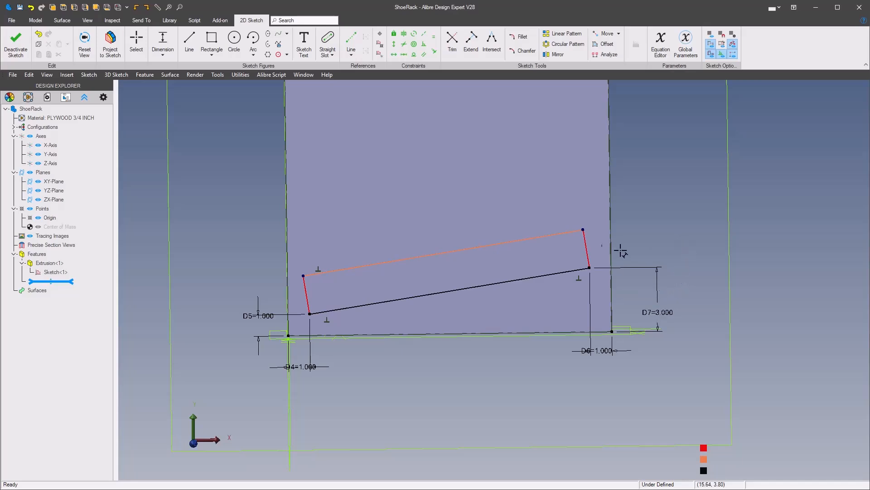
- Dimension the tilted rectangle's short side at 0.75 in
{"action": "left_click", "coordinate": [551, 235]}
{"action": "left_click", "coordinate": [641, 239]}
{"action": "type", "text": ".75"}
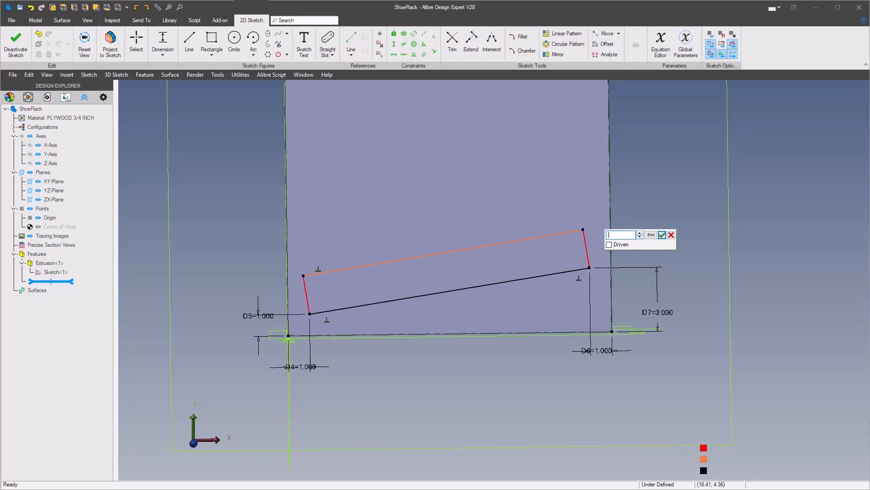
{"action": "key", "text": "Return"}
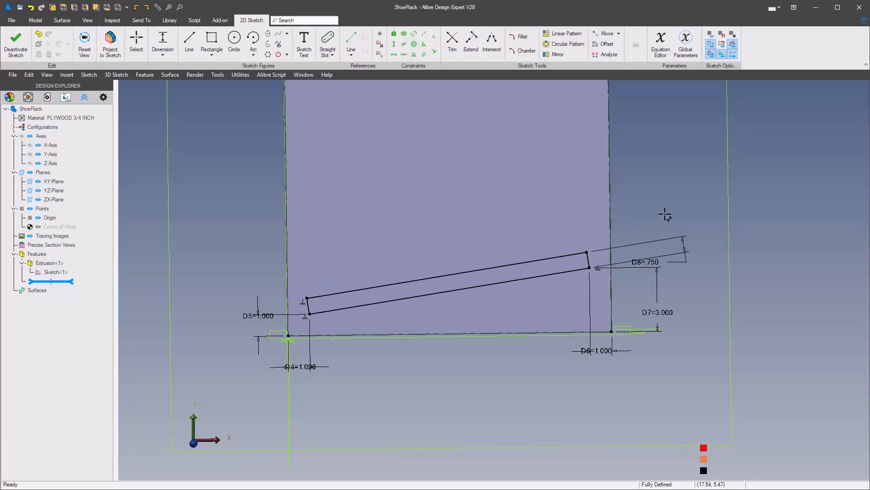
- Extrude-cut the tilted rectangle into the board in the reversed direction, to a depth of D3/2, half the board's thickness parameter
{"action": "scroll", "coordinate": [667, 213], "scroll_direction": "down", "scroll_amount": 1}
{"action": "right_click", "coordinate": [631, 232]}
{"action": "right_click", "coordinate": [269, 255]}
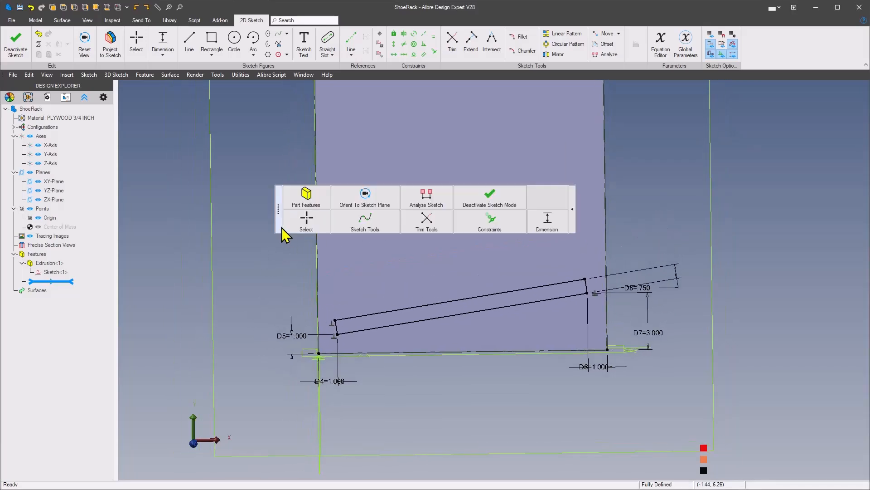
{"action": "mouse_move", "coordinate": [301, 195]}
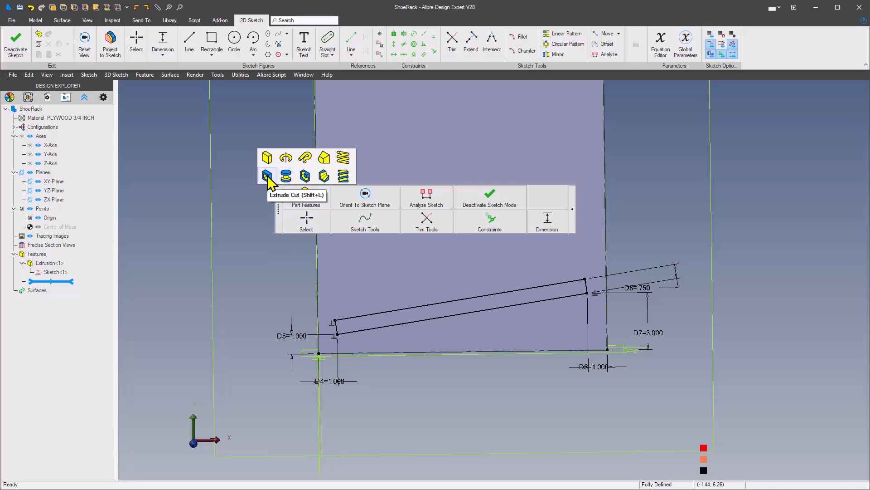
{"action": "left_click", "coordinate": [267, 177]}
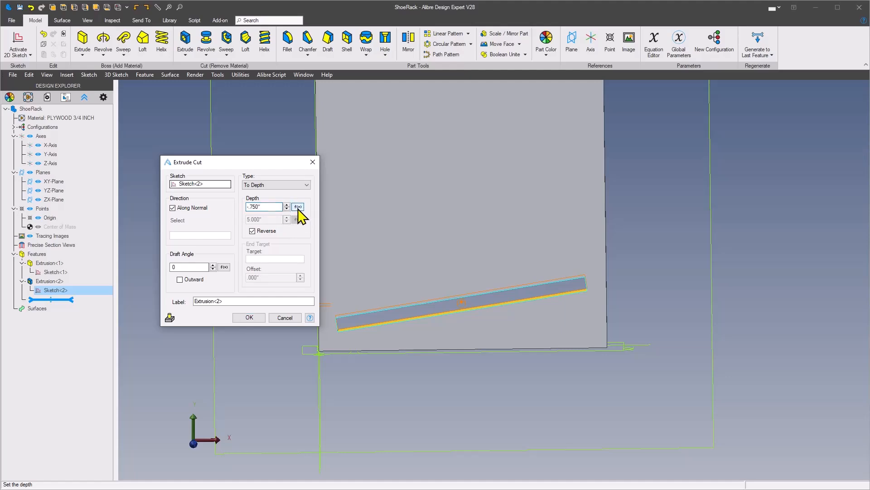
{"action": "left_click", "coordinate": [298, 208]}
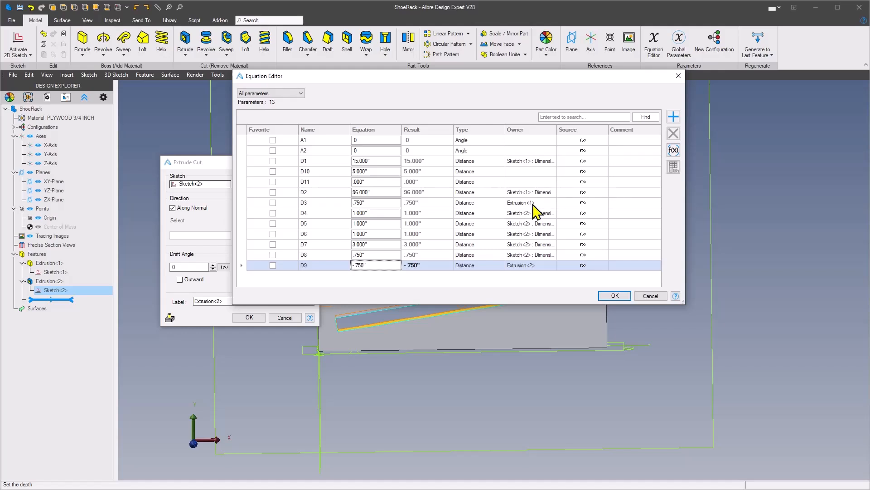
{"action": "left_click", "coordinate": [319, 203]}
{"action": "left_click", "coordinate": [615, 296]}
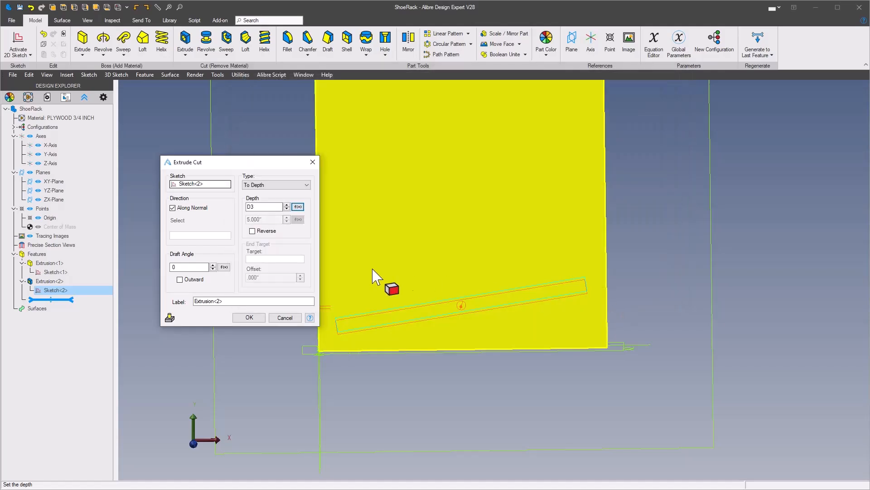
{"action": "type", "text": "/2"}
{"action": "key", "text": "Tab"}
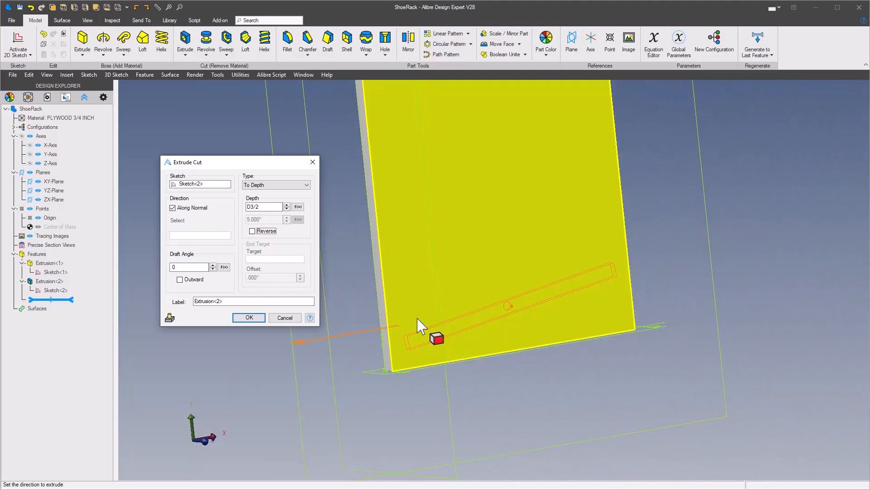
{"action": "left_click", "coordinate": [254, 233]}
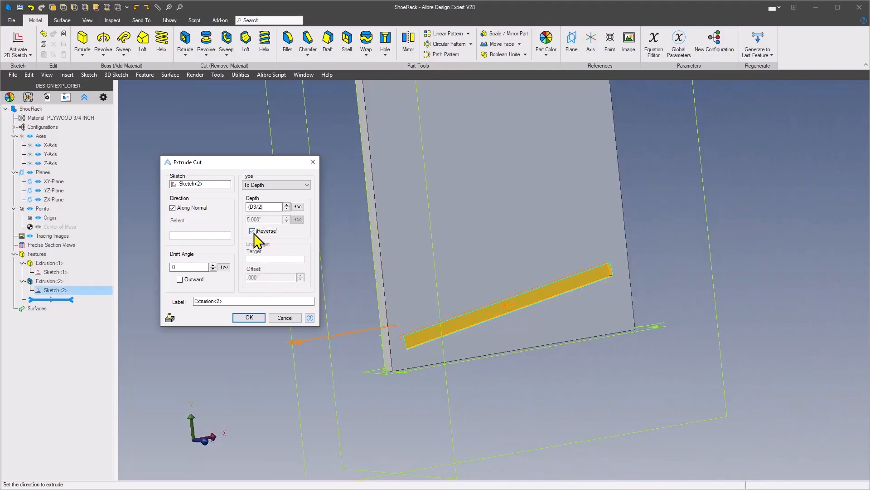
{"action": "left_click", "coordinate": [250, 317]}
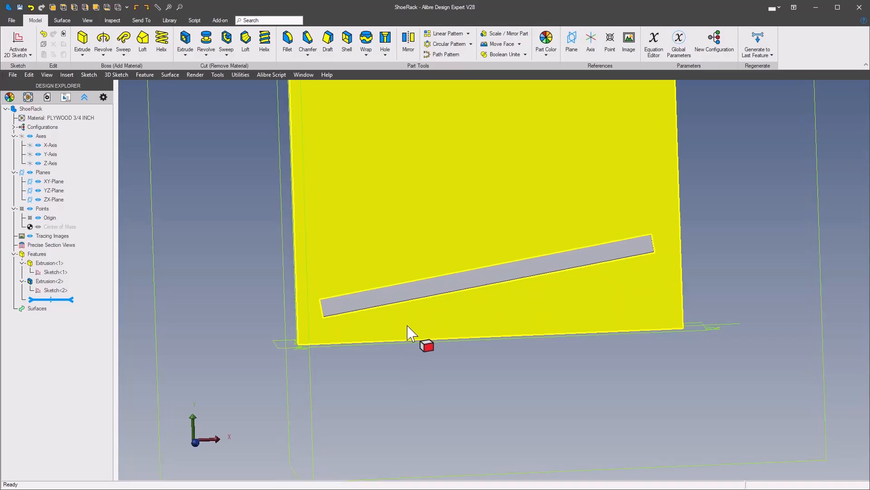
- Start a sketch on the board's front face and draw a 0.25 in diameter circle just above the slot's upper-left corner
{"action": "scroll", "coordinate": [341, 306], "scroll_direction": "up", "scroll_amount": 3}
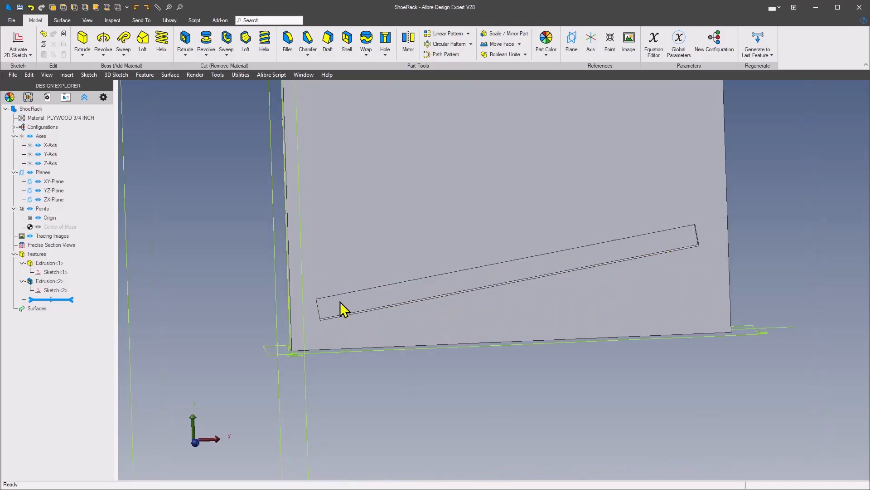
{"action": "scroll", "coordinate": [435, 302], "scroll_direction": "up", "scroll_amount": 3}
{"action": "middle_click_drag", "start_coordinate": [367, 312], "coordinate": [415, 318]}
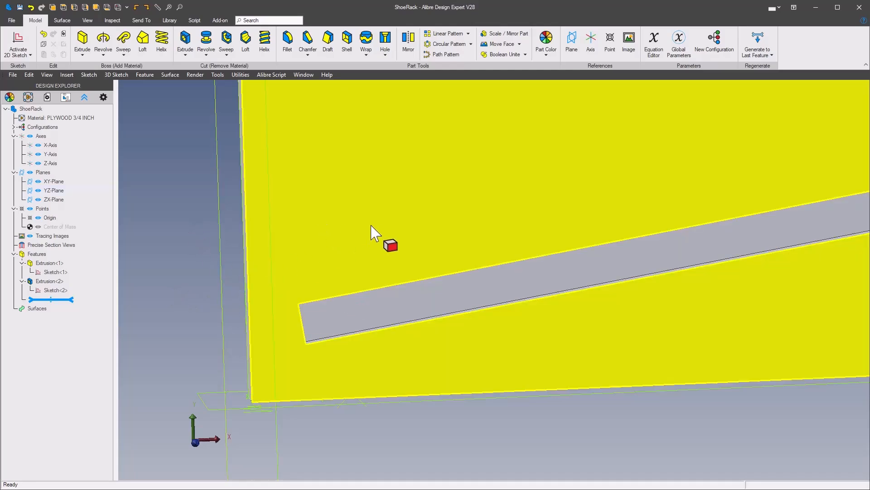
{"action": "right_click", "coordinate": [372, 224]}
{"action": "left_click", "coordinate": [413, 230]}
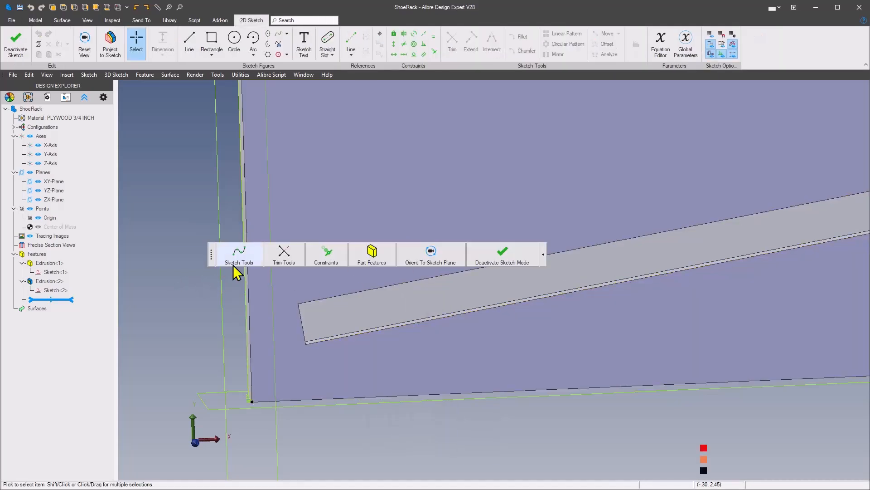
{"action": "left_click", "coordinate": [233, 266]}
{"action": "left_click", "coordinate": [164, 216]}
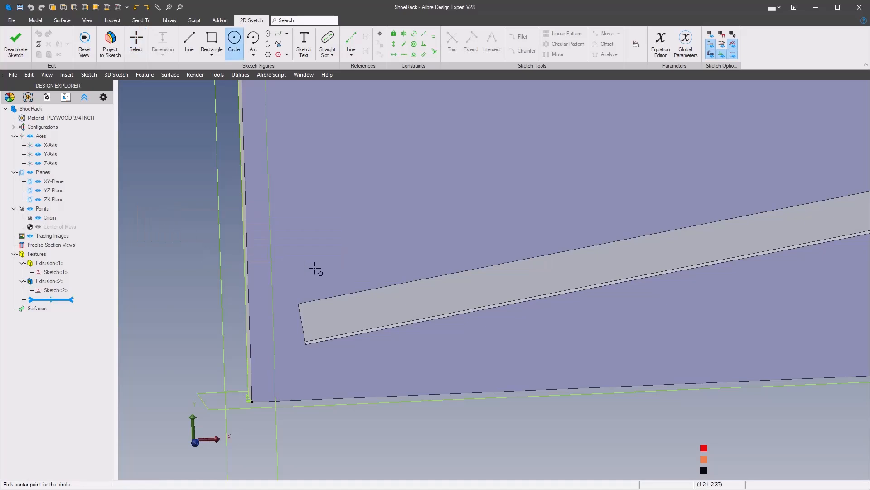
{"action": "left_click", "coordinate": [300, 282]}
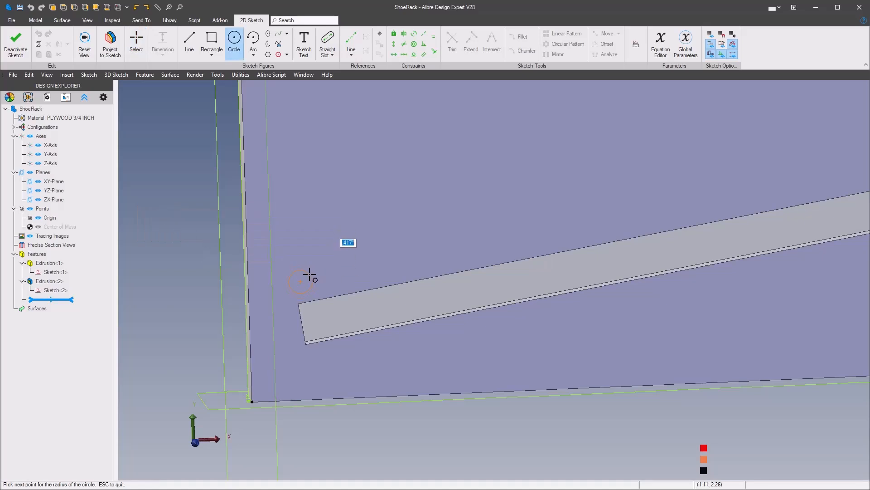
{"action": "key", "text": "Return"}
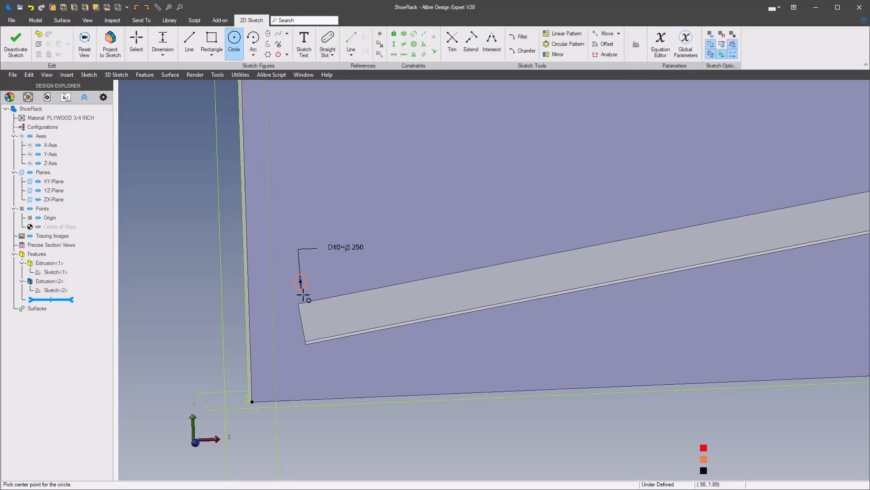
- Draw a second 0.25 in circle, equal to the first, just below the slot's lower-left corner
{"action": "scroll", "coordinate": [303, 297], "scroll_direction": "up", "scroll_amount": 3}
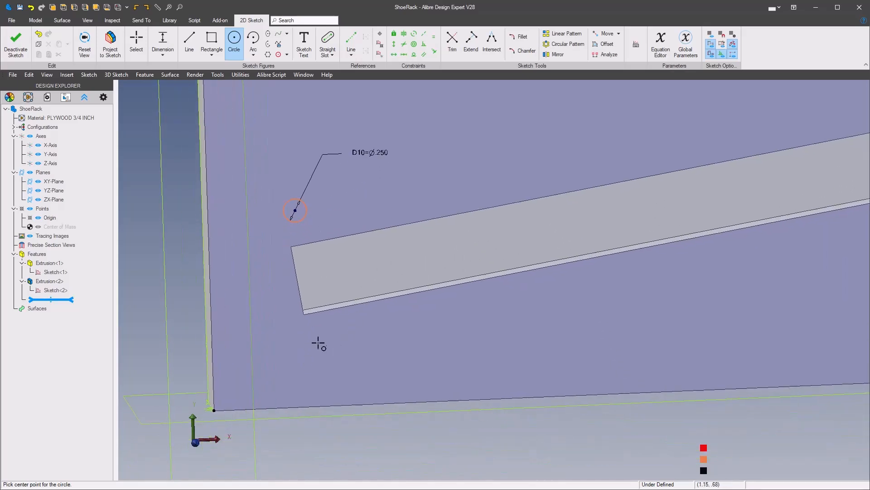
{"action": "left_click", "coordinate": [321, 353]}
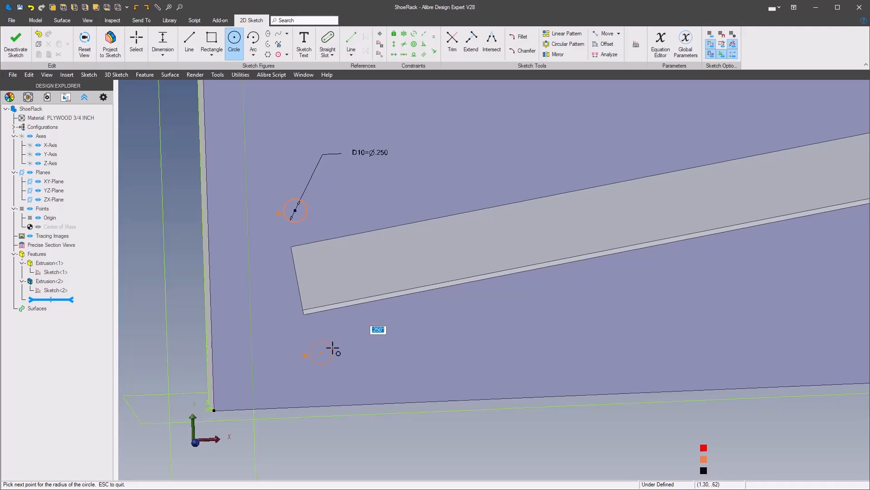
{"action": "key", "text": "Return"}
- Draw two more equal 0.25 in circles at the slot's right end, one above its upper corner and one below its lower corner
{"action": "scroll", "coordinate": [441, 348], "scroll_direction": "down", "scroll_amount": 1}
{"action": "middle_click_drag", "start_coordinate": [567, 270], "coordinate": [402, 302]}
{"action": "scroll", "coordinate": [485, 319], "scroll_direction": "down", "scroll_amount": 2}
{"action": "scroll", "coordinate": [694, 262], "scroll_direction": "down", "scroll_amount": 2}
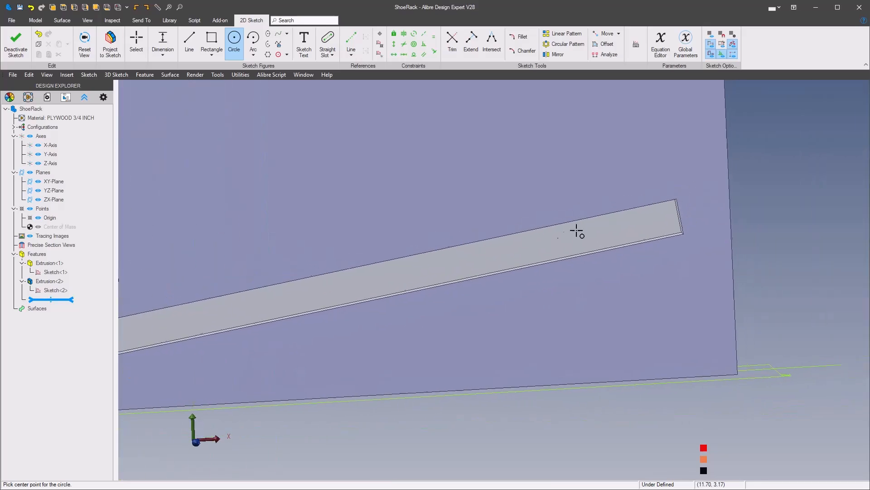
{"action": "scroll", "coordinate": [563, 237], "scroll_direction": "down", "scroll_amount": 1}
{"action": "scroll", "coordinate": [596, 248], "scroll_direction": "down", "scroll_amount": 1}
{"action": "left_click", "coordinate": [597, 250]}
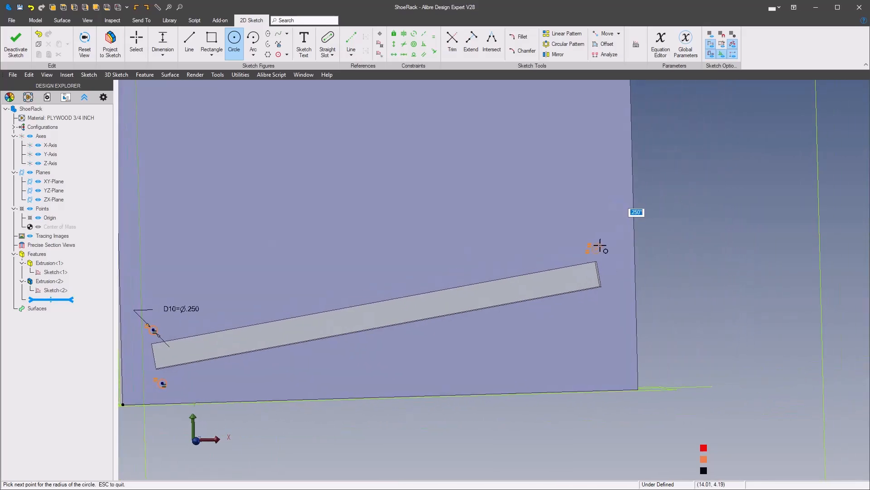
{"action": "left_click", "coordinate": [600, 245]}
{"action": "left_click", "coordinate": [598, 312]}
{"action": "left_click", "coordinate": [602, 309]}
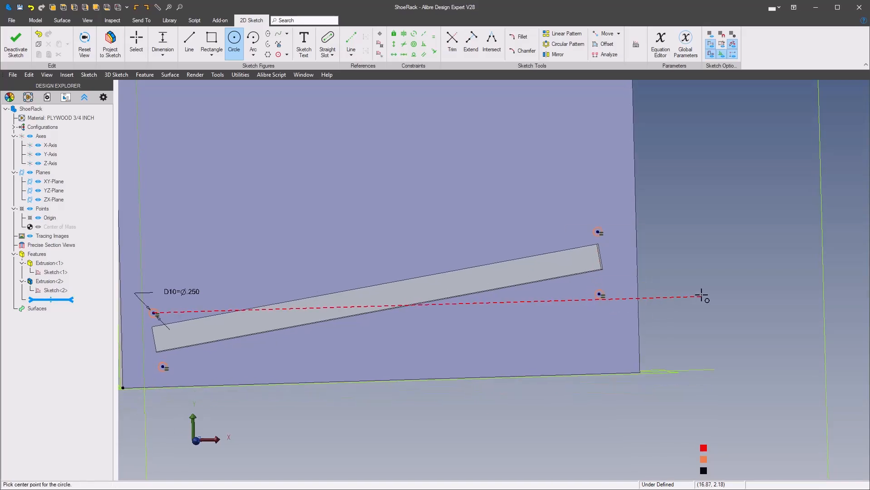
{"action": "right_click", "coordinate": [729, 282]}
{"action": "left_click", "coordinate": [595, 263]}
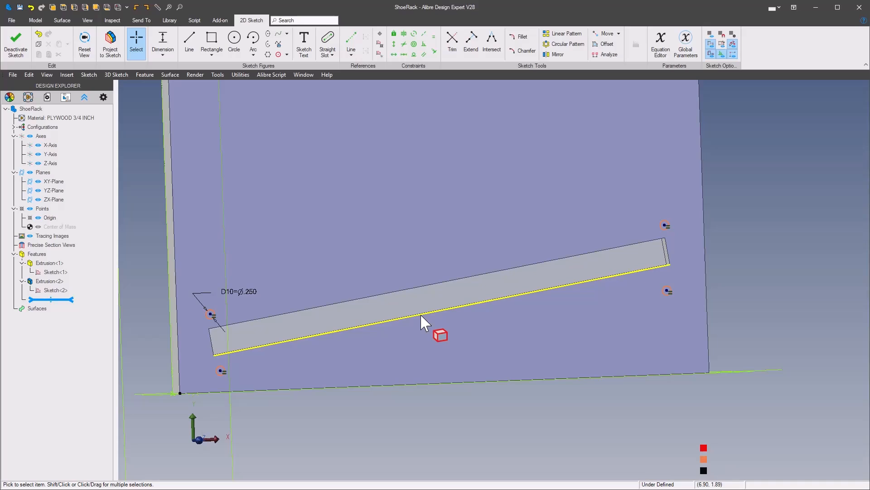
- Project the slot's upper and lower long edges into the sketch as reference lines, keeping associativity
{"action": "middle_click_drag", "start_coordinate": [466, 323], "coordinate": [478, 346]}
{"action": "left_click", "coordinate": [492, 300]}
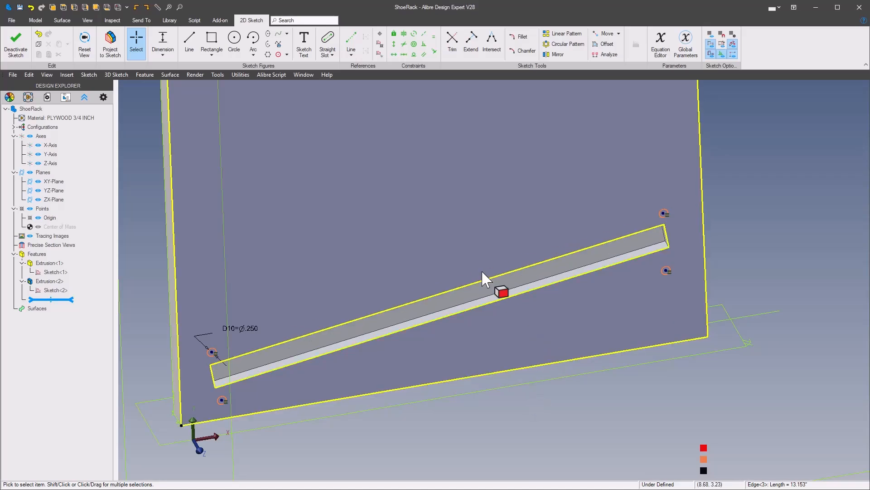
{"action": "left_click", "coordinate": [488, 284], "text": "shift"}
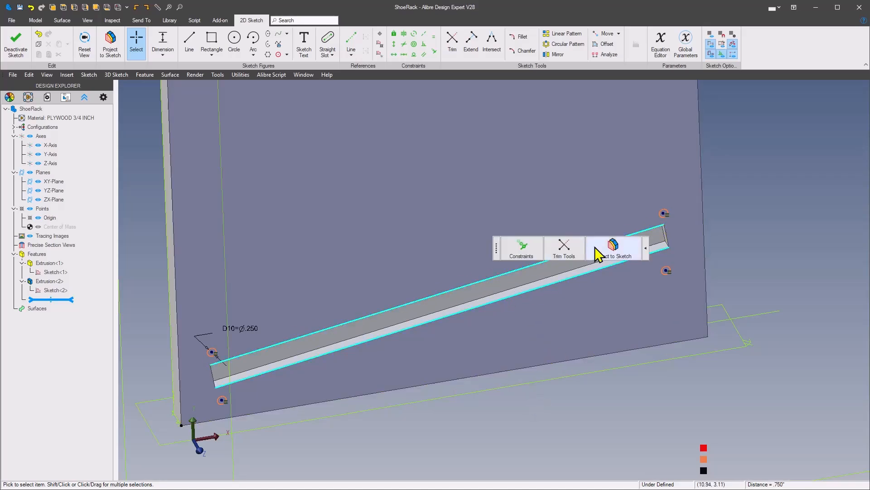
{"action": "left_click", "coordinate": [611, 245]}
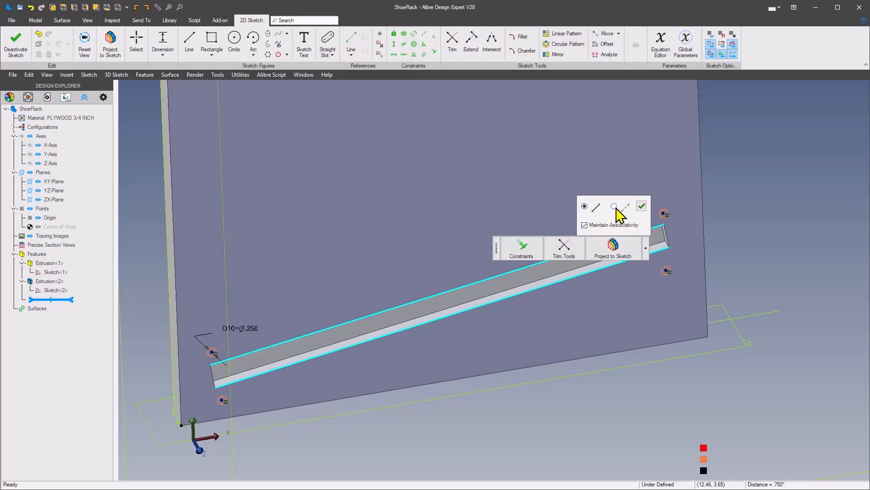
{"action": "left_click", "coordinate": [642, 206]}
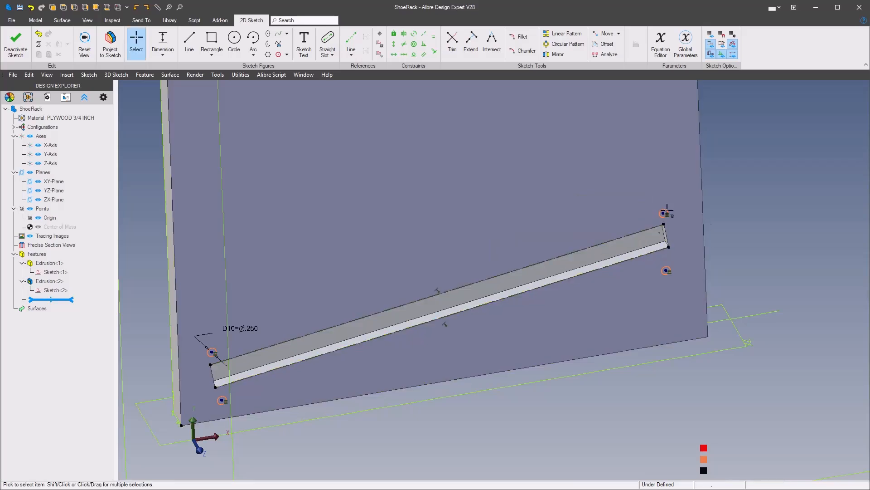
- Make the two right-hand circles' centres coincident with the slot's upper-right and lower-right corners
{"action": "right_click", "coordinate": [509, 419]}
{"action": "mouse_move", "coordinate": [676, 391]}
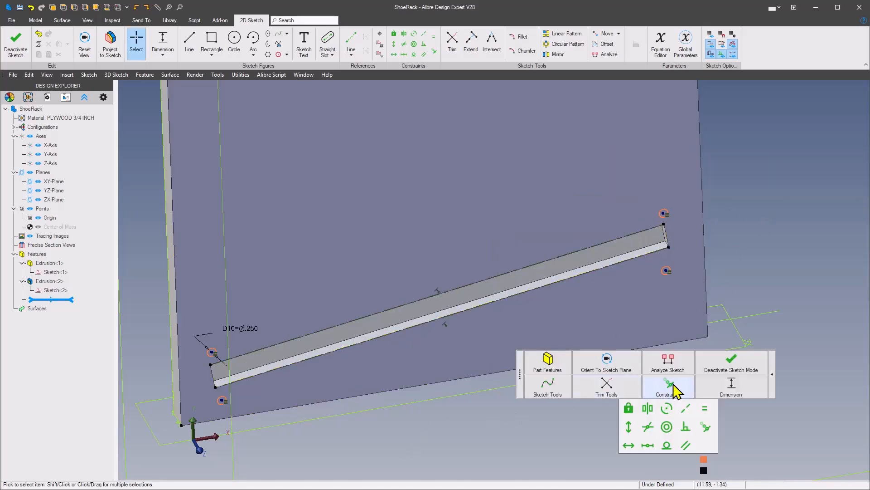
{"action": "left_click", "coordinate": [707, 428]}
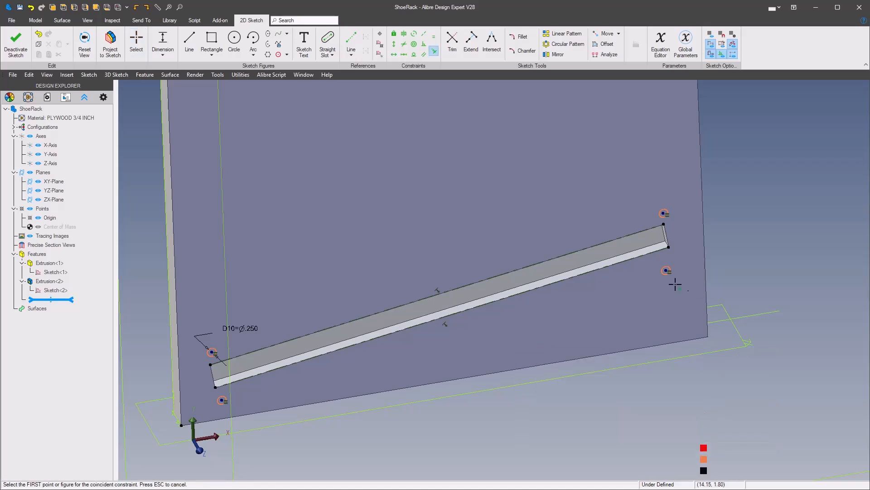
{"action": "left_click", "coordinate": [663, 214]}
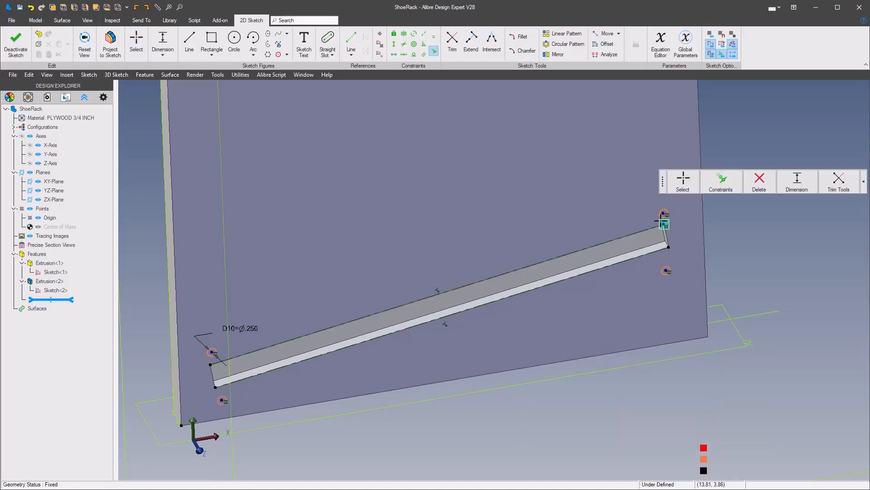
{"action": "left_click", "coordinate": [667, 269]}
{"action": "left_click", "coordinate": [666, 269]}
{"action": "middle_click_drag", "start_coordinate": [646, 269], "coordinate": [596, 285]}
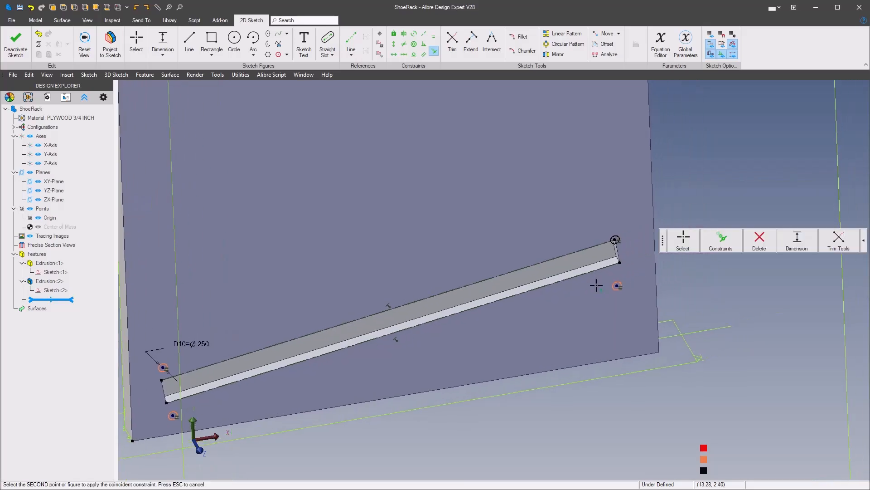
{"action": "left_click", "coordinate": [619, 262]}
- Make the two left-hand circles' centres coincident with the slot's upper-left and lower-left corners
{"action": "middle_click_drag", "start_coordinate": [318, 338], "coordinate": [576, 283]}
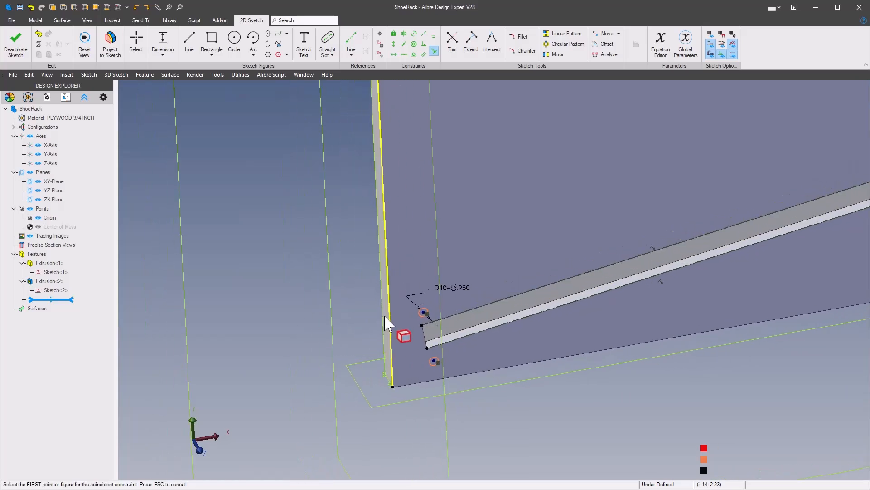
{"action": "scroll", "coordinate": [385, 317], "scroll_direction": "up", "scroll_amount": 2}
{"action": "left_click", "coordinate": [447, 316]}
{"action": "left_click", "coordinate": [440, 336]}
{"action": "left_click", "coordinate": [464, 394]}
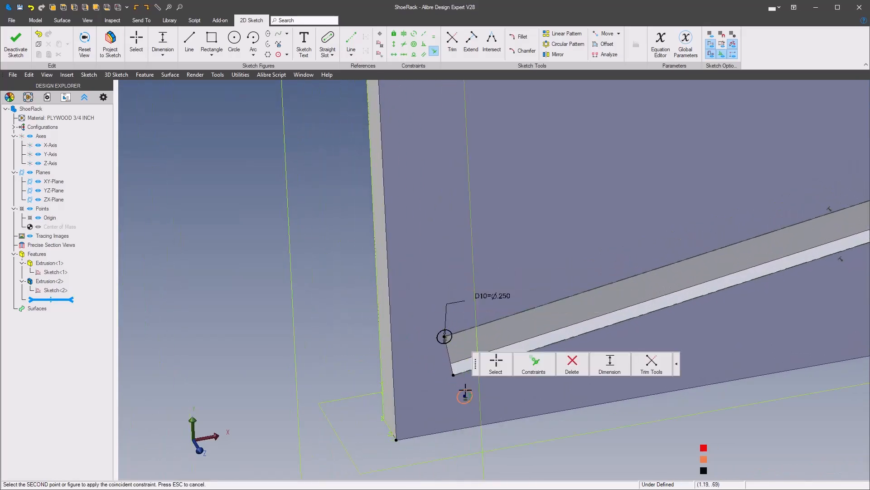
{"action": "left_click", "coordinate": [453, 375]}
- Extrude-cut the four corner circles using To Geometry, with the slot's floor face as the end target
{"action": "scroll", "coordinate": [324, 346], "scroll_direction": "down", "scroll_amount": 3}
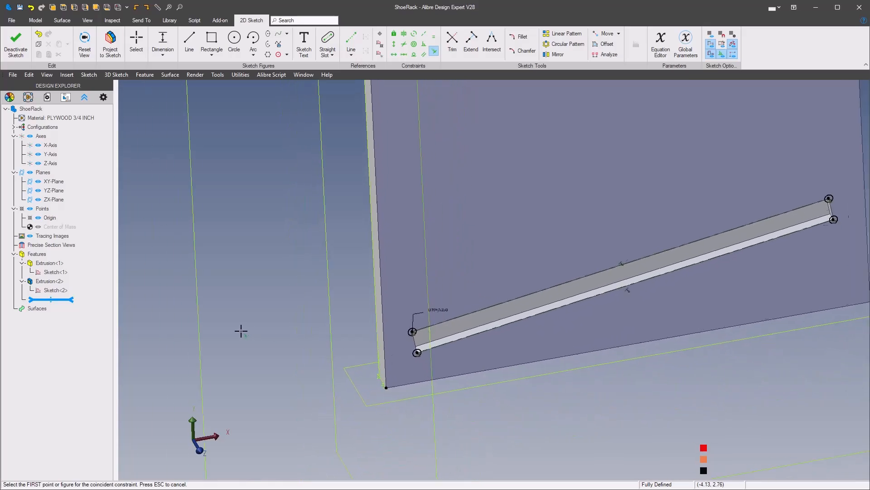
{"action": "scroll", "coordinate": [245, 311], "scroll_direction": "down", "scroll_amount": 2}
{"action": "right_click", "coordinate": [244, 310]}
{"action": "left_click", "coordinate": [282, 256]}
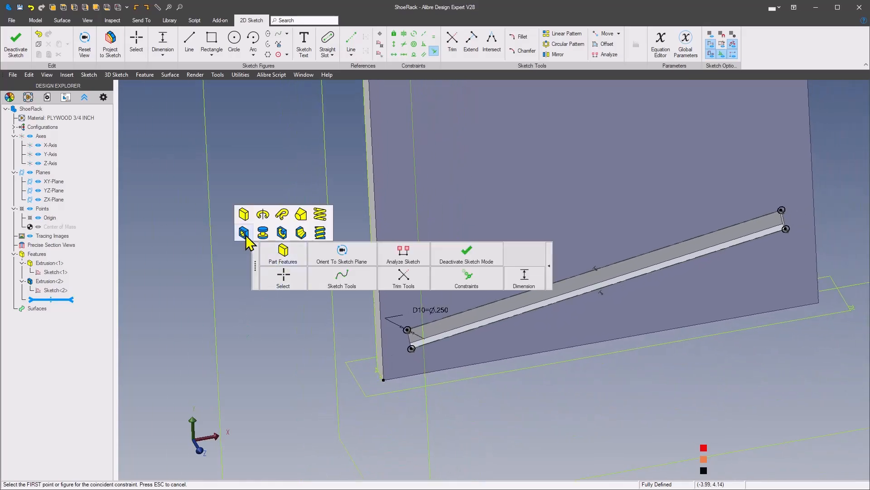
{"action": "left_click", "coordinate": [243, 232]}
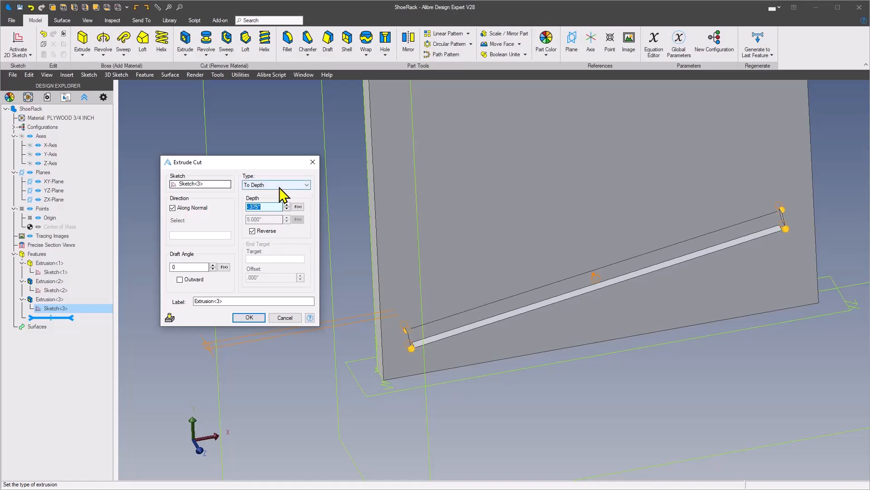
{"action": "left_click", "coordinate": [281, 185]}
{"action": "left_click", "coordinate": [284, 222]}
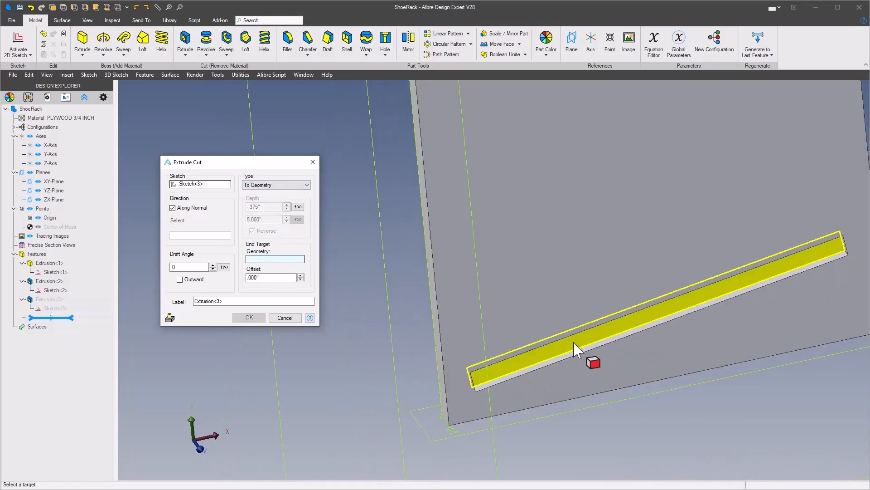
{"action": "left_click", "coordinate": [575, 350]}
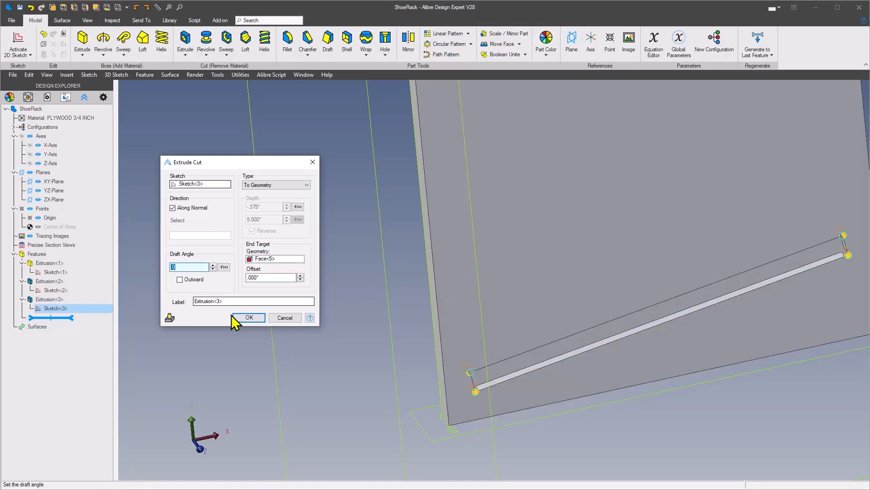
{"action": "left_click", "coordinate": [249, 319]}
- Inspect the circular relief cuts at both ends of the slot from several angles
{"action": "middle_click_drag", "start_coordinate": [644, 333], "coordinate": [422, 311]}
{"action": "scroll", "coordinate": [461, 328], "scroll_direction": "up", "scroll_amount": 4}
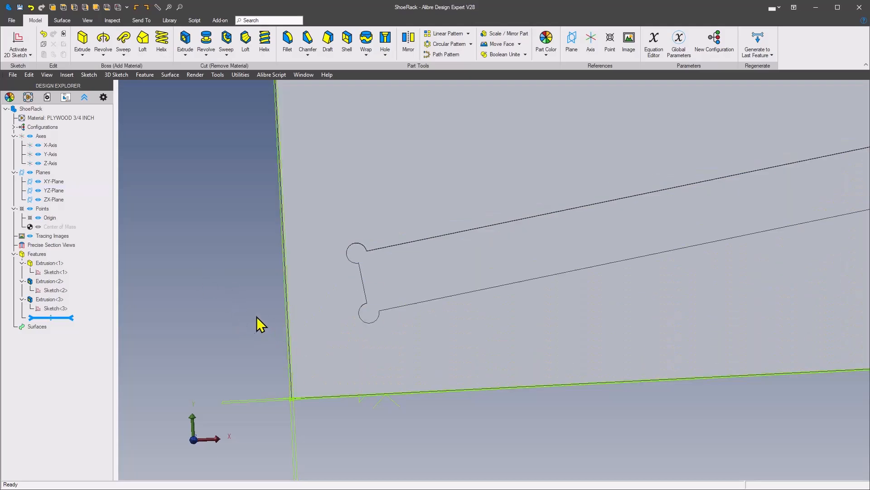
{"action": "scroll", "coordinate": [262, 312], "scroll_direction": "down", "scroll_amount": 6}
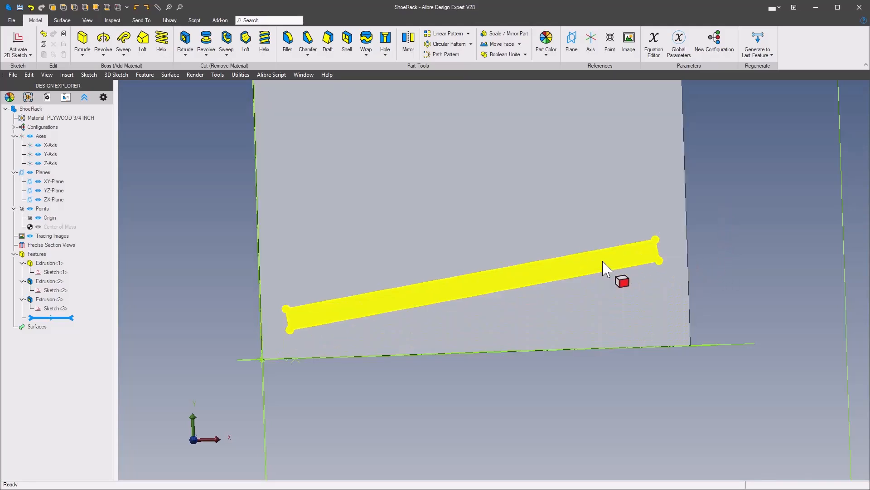
{"action": "middle_click_drag", "start_coordinate": [637, 265], "coordinate": [639, 292]}
{"action": "scroll", "coordinate": [632, 280], "scroll_direction": "up", "scroll_amount": 2}
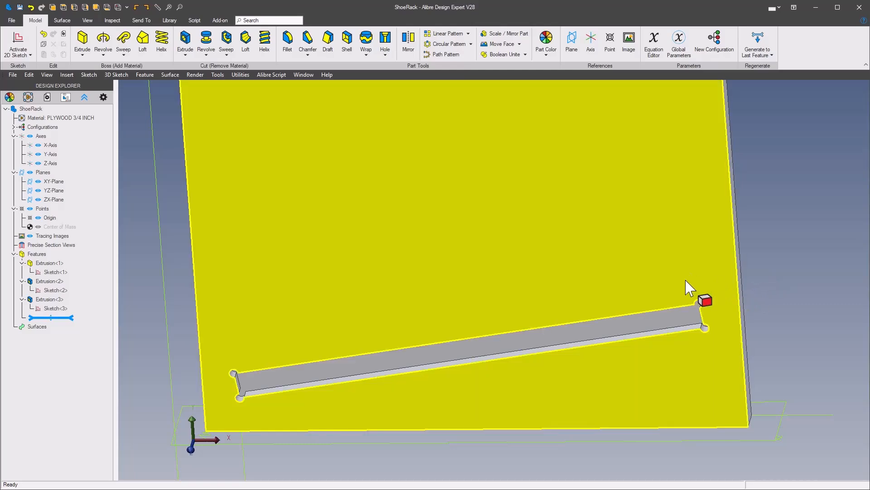
{"action": "middle_click_drag", "start_coordinate": [685, 280], "coordinate": [682, 272]}
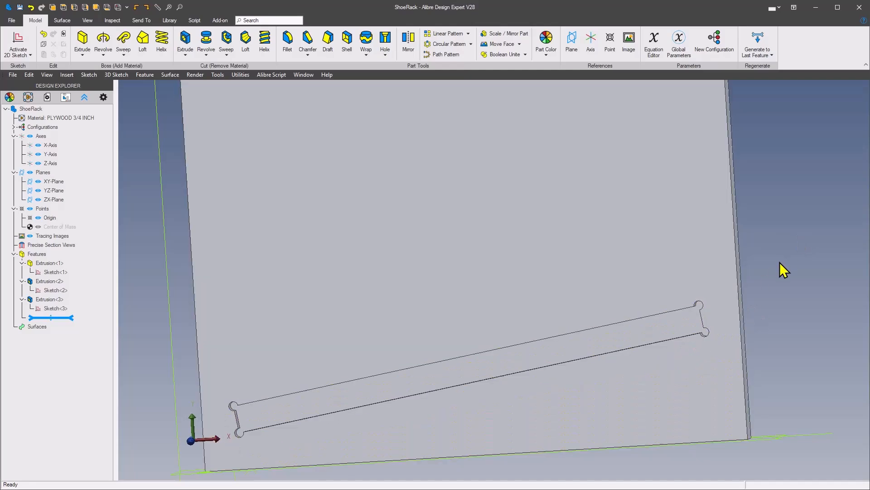
{"action": "middle_click_drag", "start_coordinate": [779, 264], "coordinate": [746, 218]}
- Add a Scale-type parameter named Tol with the equation 1.1 to the part's equations
{"action": "left_click", "coordinate": [656, 41]}
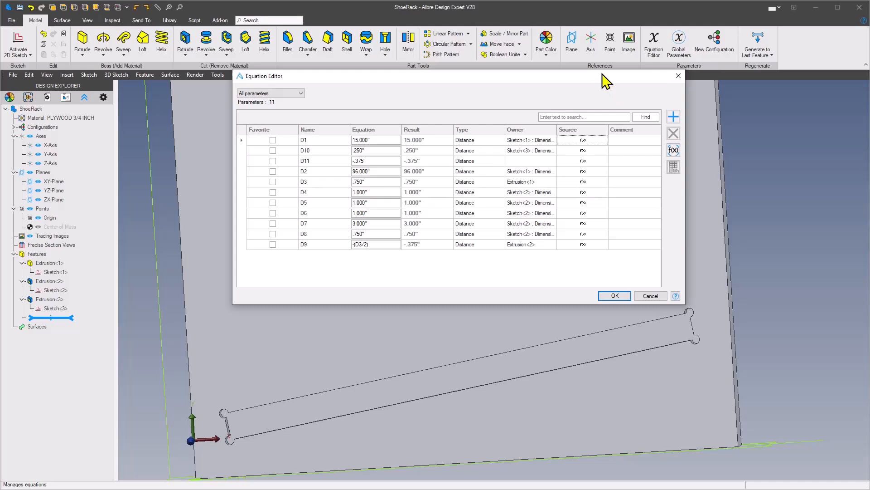
{"action": "left_click", "coordinate": [673, 117]}
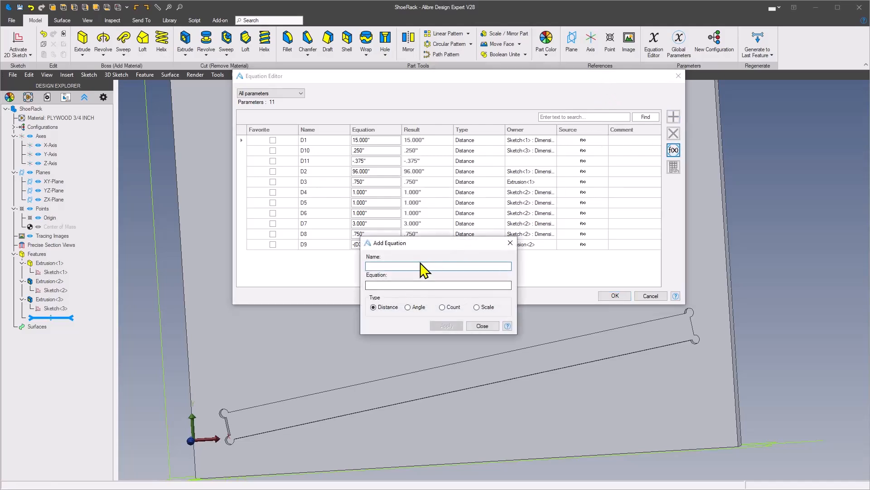
{"action": "type", "text": "Tol"}
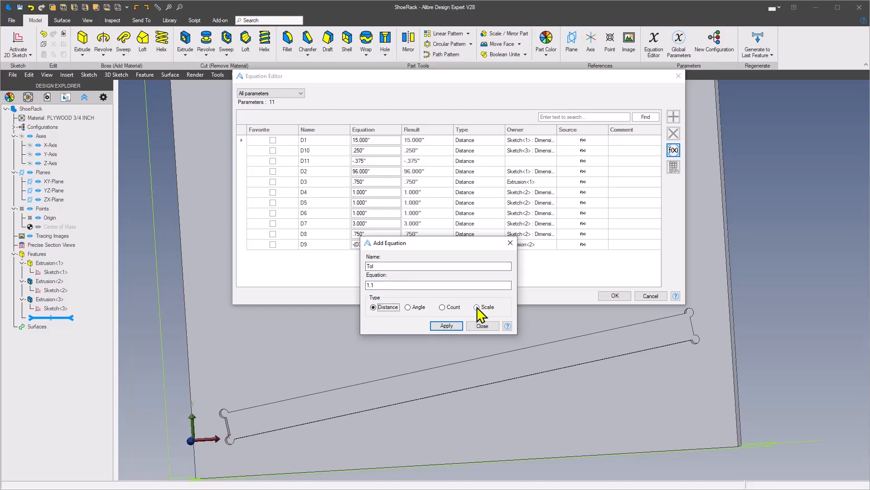
{"action": "left_click", "coordinate": [442, 325]}
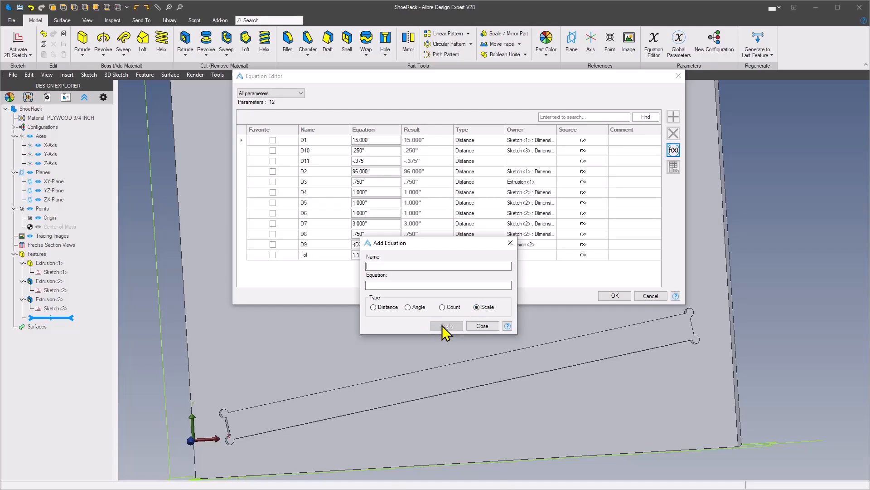
{"action": "left_click", "coordinate": [483, 326]}
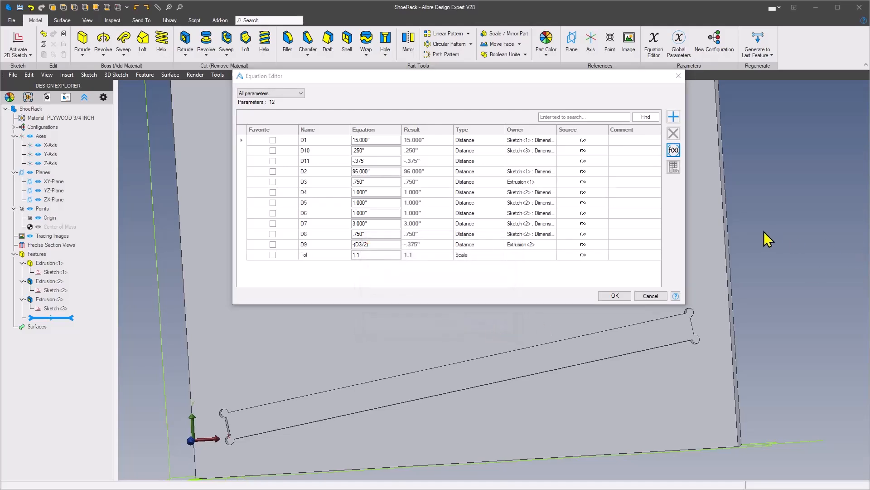
{"action": "scroll", "coordinate": [764, 231], "scroll_direction": "down", "scroll_amount": 3}
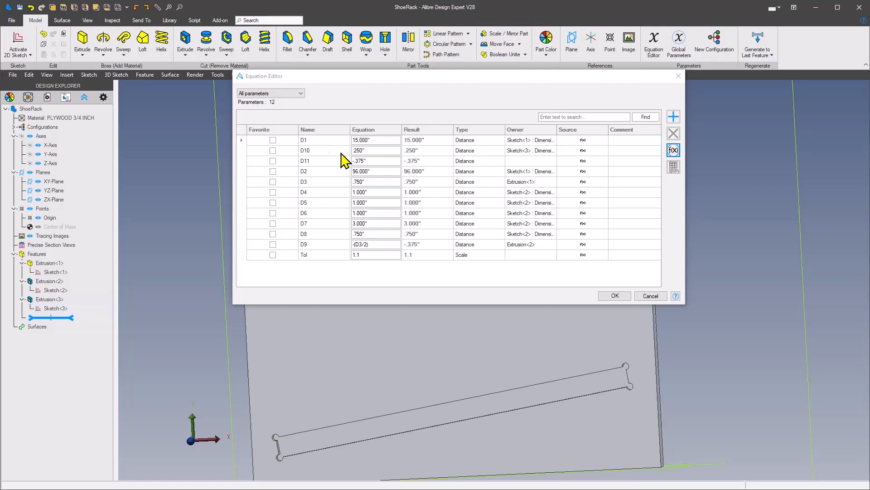
- Set the relief diameter D10 to .250"*Tol and the slot width D8 to .750"*Tol, and apply the equations
{"action": "left_click", "coordinate": [369, 151]}
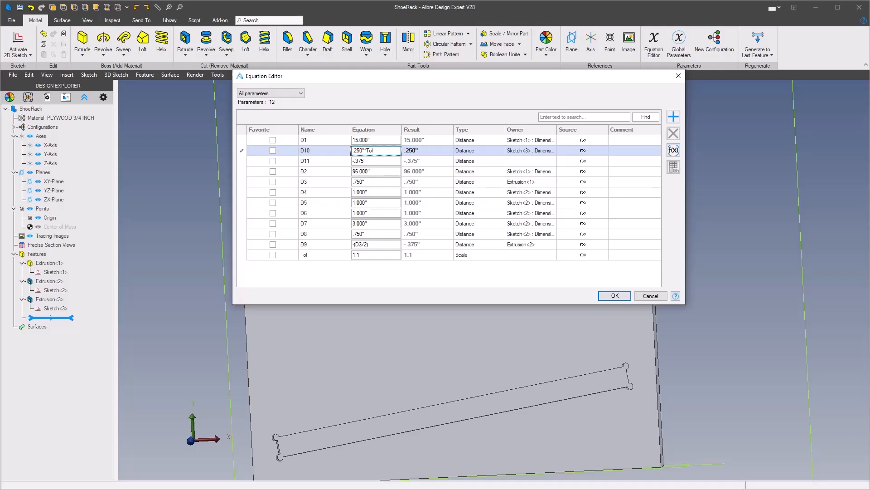
{"action": "key", "text": "Tab"}
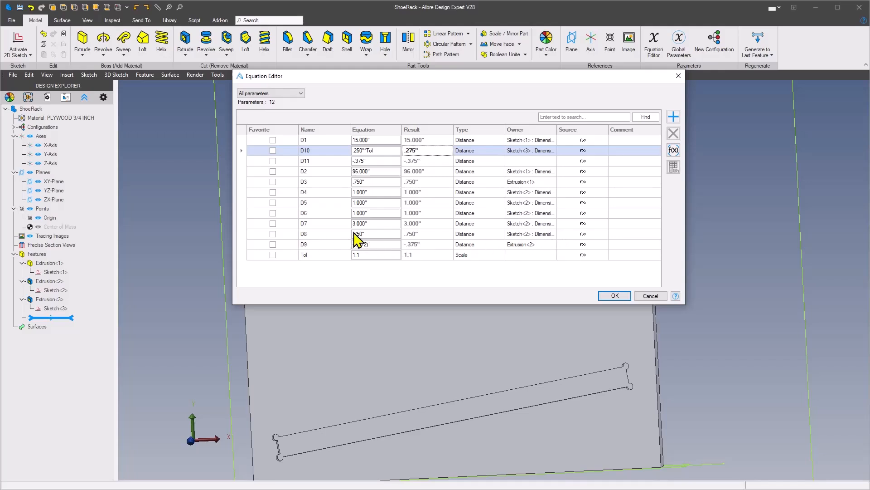
{"action": "left_click", "coordinate": [382, 234]}
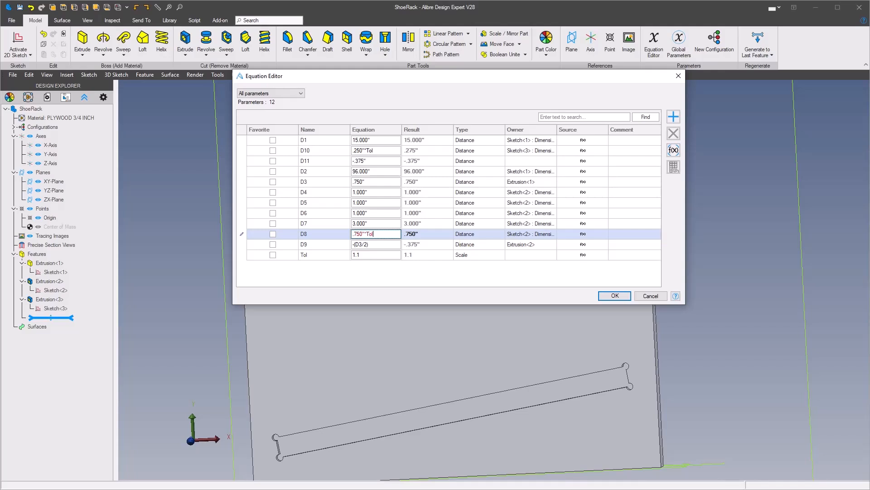
{"action": "key", "text": "Tab"}
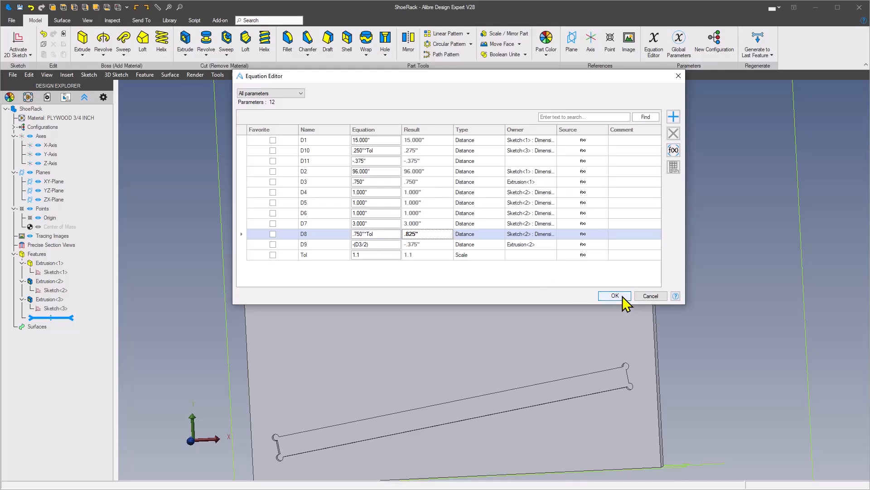
{"action": "middle_click_drag", "start_coordinate": [373, 398], "coordinate": [548, 339]}
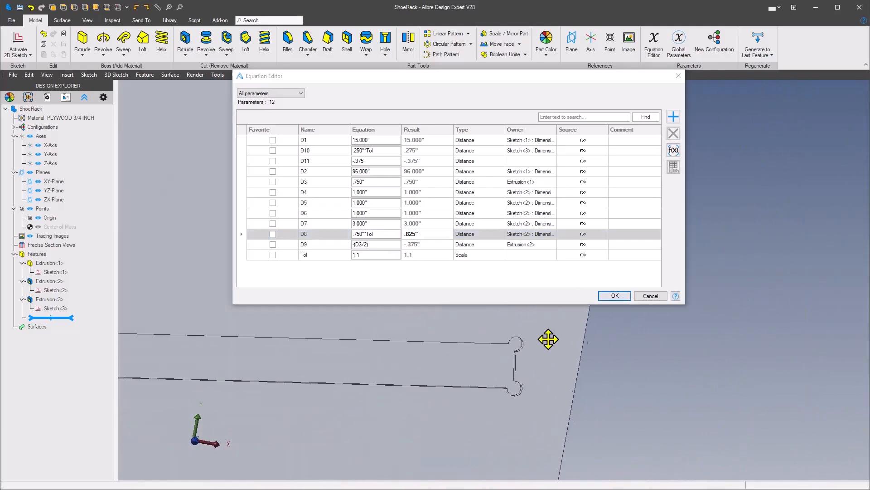
{"action": "scroll", "coordinate": [550, 358], "scroll_direction": "up", "scroll_amount": 3}
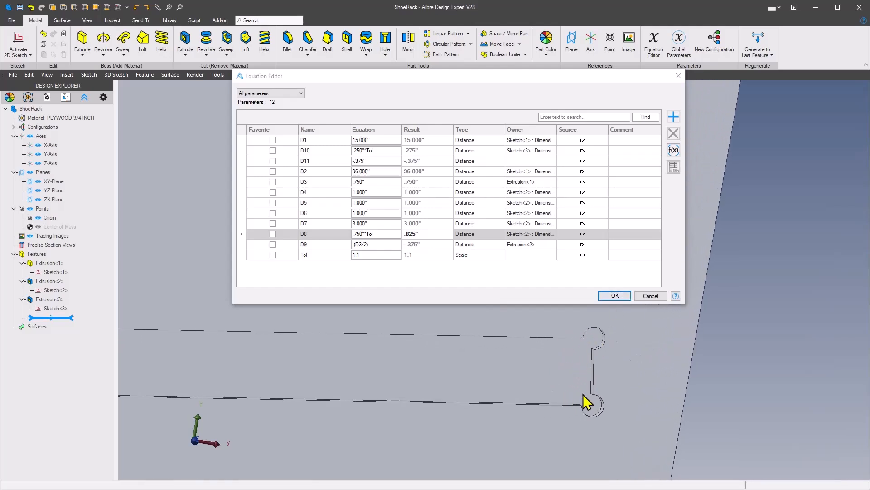
{"action": "left_click", "coordinate": [615, 296]}
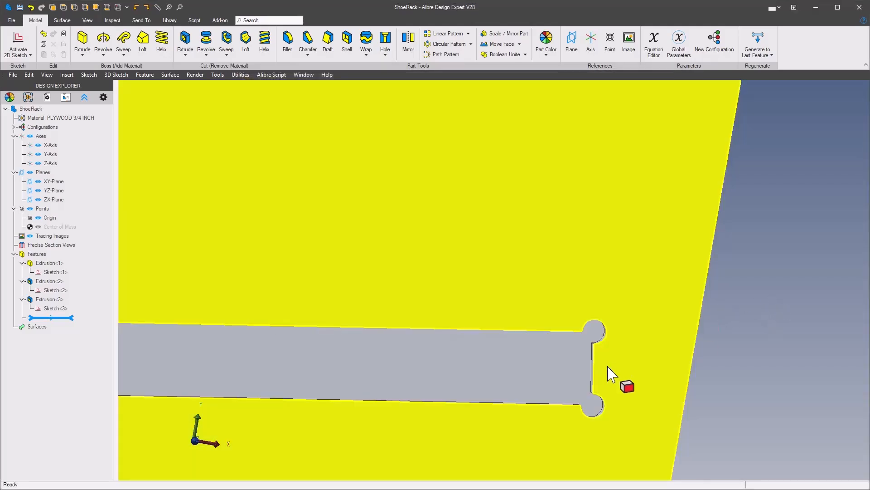
- Measure the slot's width between its two long side faces and review the part's equations
{"action": "middle_click_drag", "start_coordinate": [608, 375], "coordinate": [602, 389]}
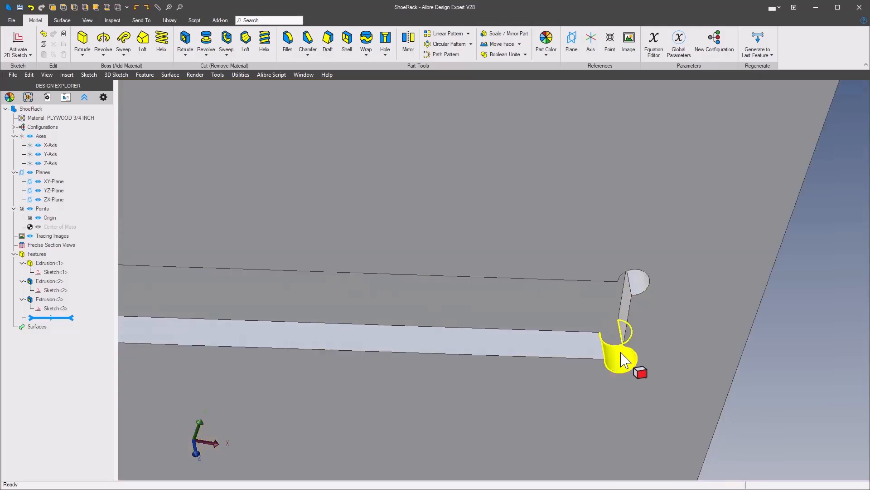
{"action": "left_click", "coordinate": [617, 357]}
{"action": "middle_click_drag", "start_coordinate": [694, 365], "coordinate": [652, 406]}
{"action": "left_click", "coordinate": [512, 351]}
{"action": "middle_click_drag", "start_coordinate": [512, 351], "coordinate": [521, 321]}
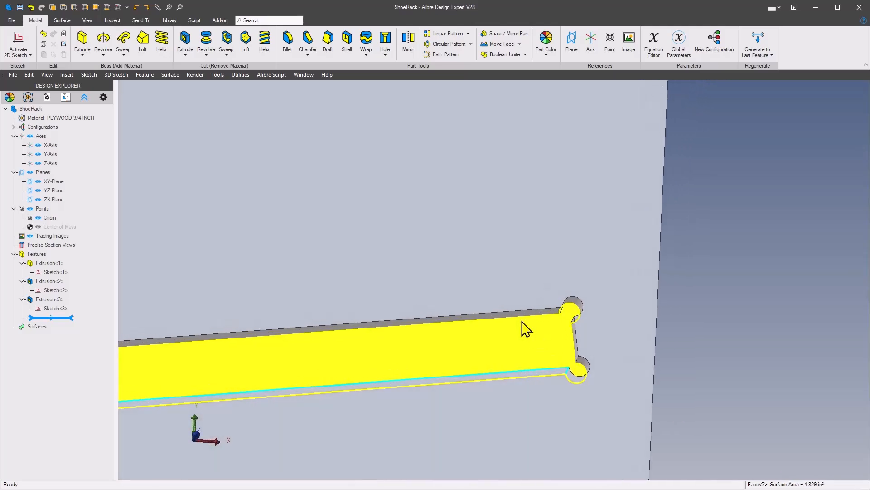
{"action": "left_click", "coordinate": [522, 315], "text": "shift"}
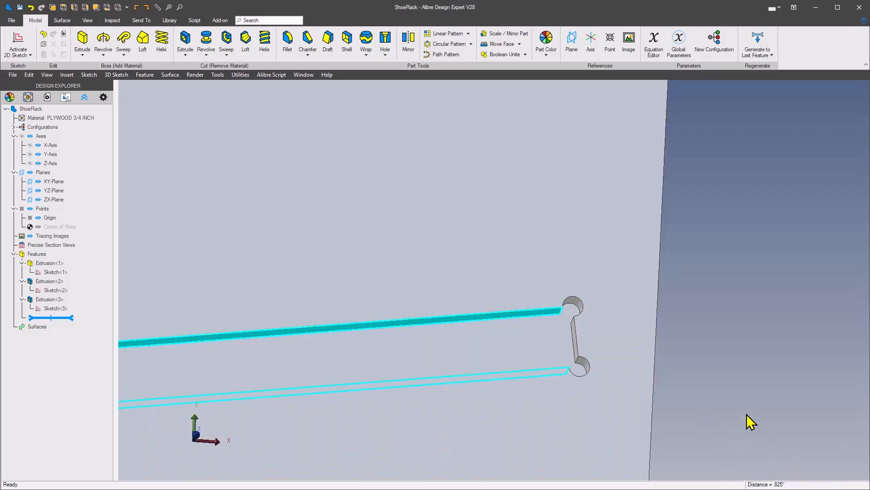
{"action": "key", "text": "Home"}
{"action": "key", "text": "Escape"}
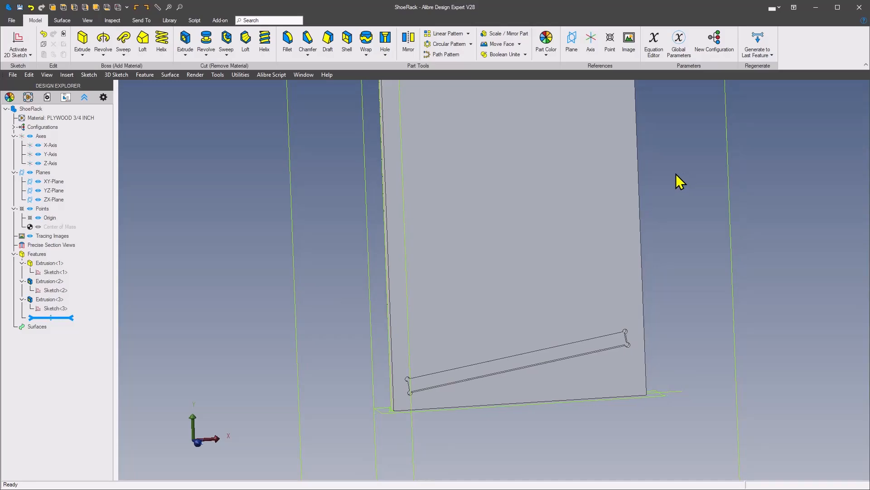
{"action": "left_click", "coordinate": [655, 43]}
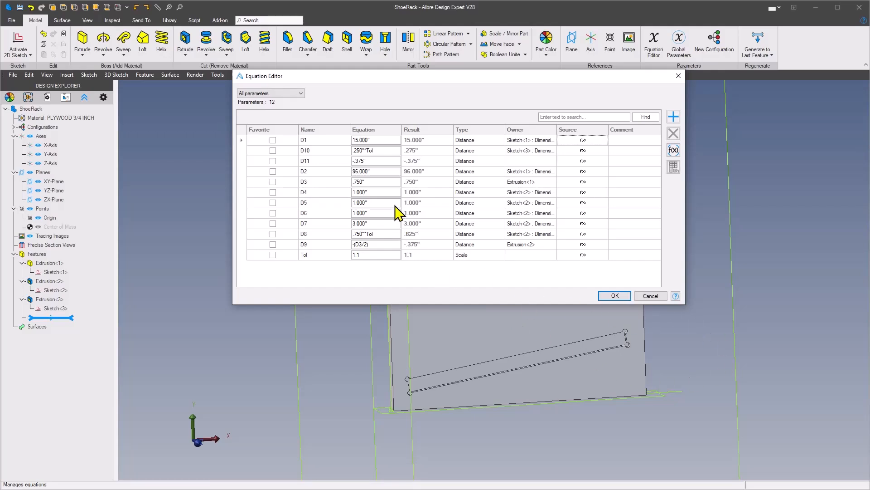
{"action": "left_click", "coordinate": [621, 300]}
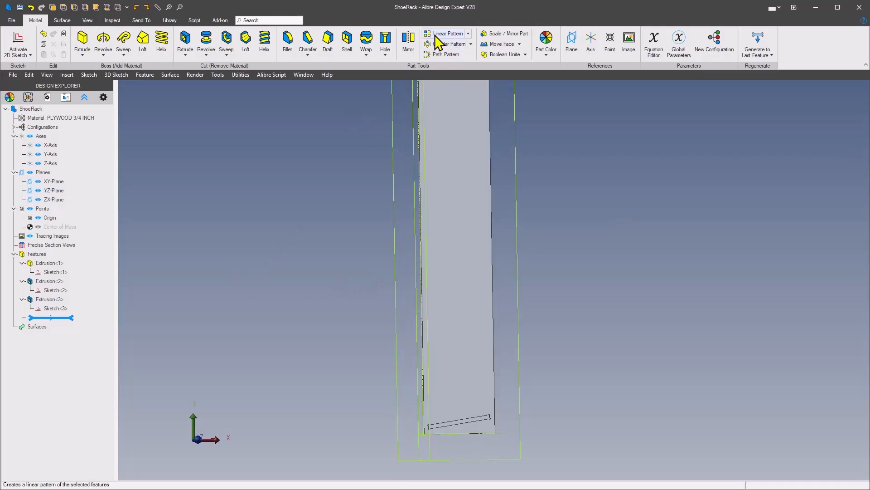
- Set up a linear feature pattern of the slot cut and corner relief cut along the board's left long edge
{"action": "left_click", "coordinate": [451, 37]}
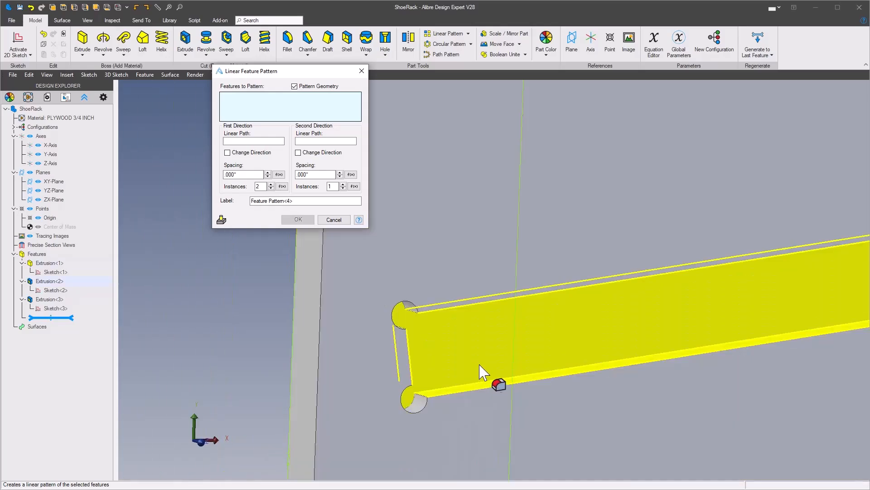
{"action": "left_click", "coordinate": [484, 361]}
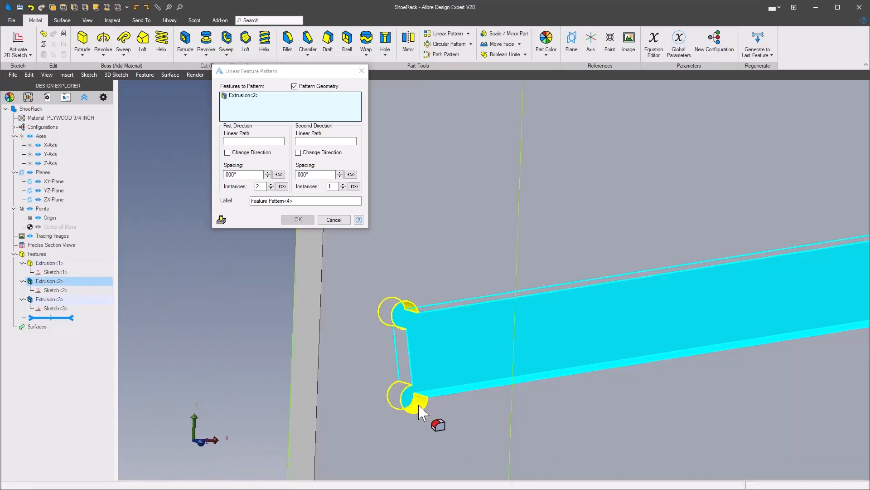
{"action": "left_click", "coordinate": [422, 412]}
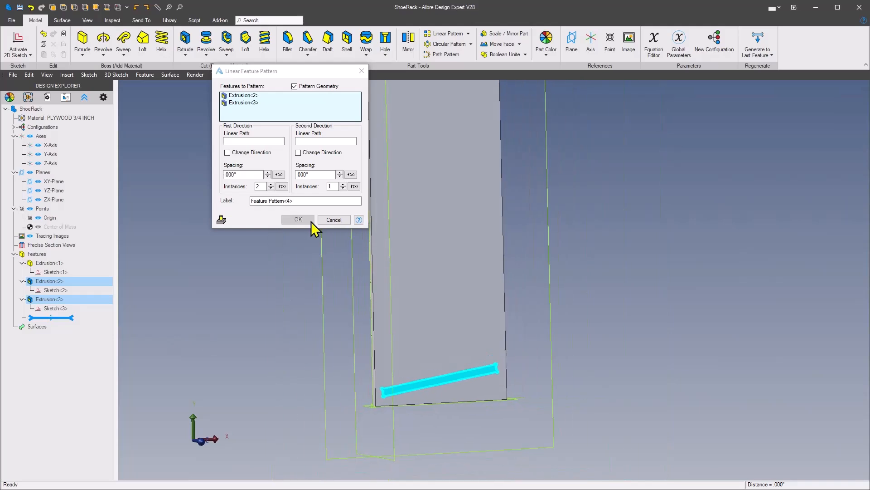
{"action": "left_click", "coordinate": [281, 142]}
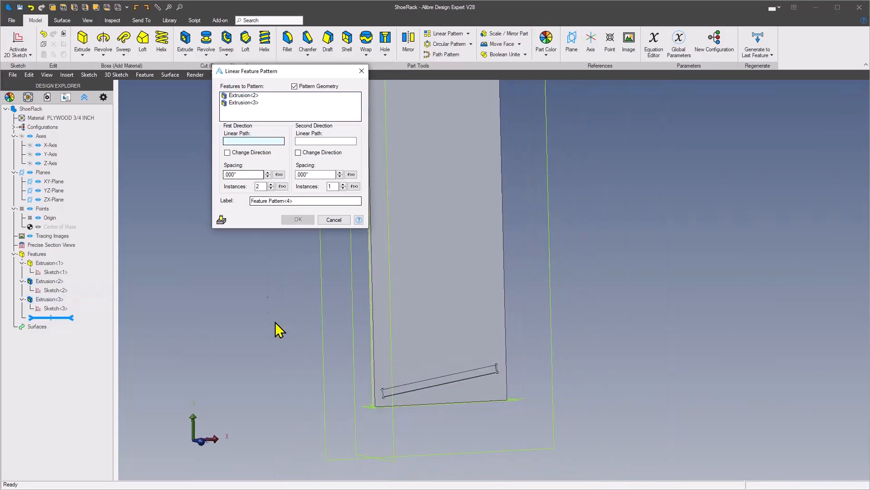
{"action": "left_click", "coordinate": [375, 388]}
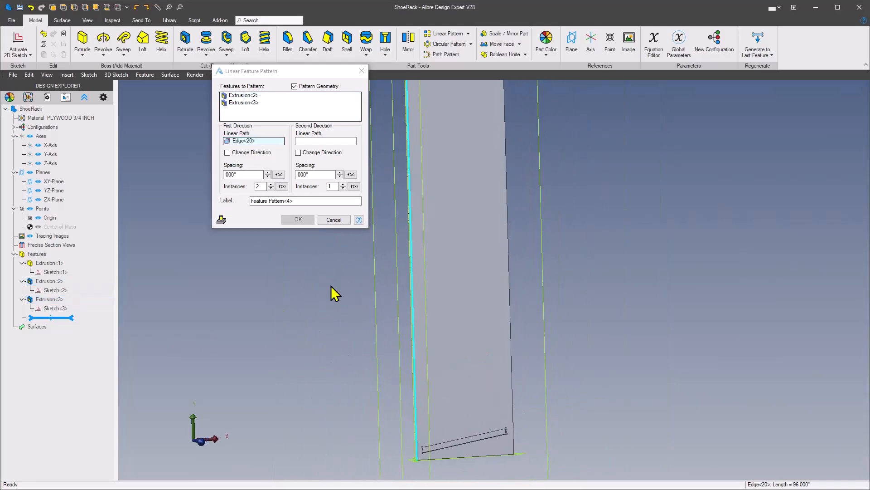
- Set the pattern to 9 instances at 10 in spacing and create it up the board
{"action": "left_click_drag", "start_coordinate": [257, 174], "coordinate": [200, 169]}
{"action": "type", "text": "10"}
{"action": "key", "text": "Tab"}
{"action": "key", "text": "Tab"}
{"action": "key", "text": "Tab"}
{"action": "scroll", "coordinate": [253, 254], "scroll_direction": "down", "scroll_amount": 5}
{"action": "left_click", "coordinate": [297, 219]}
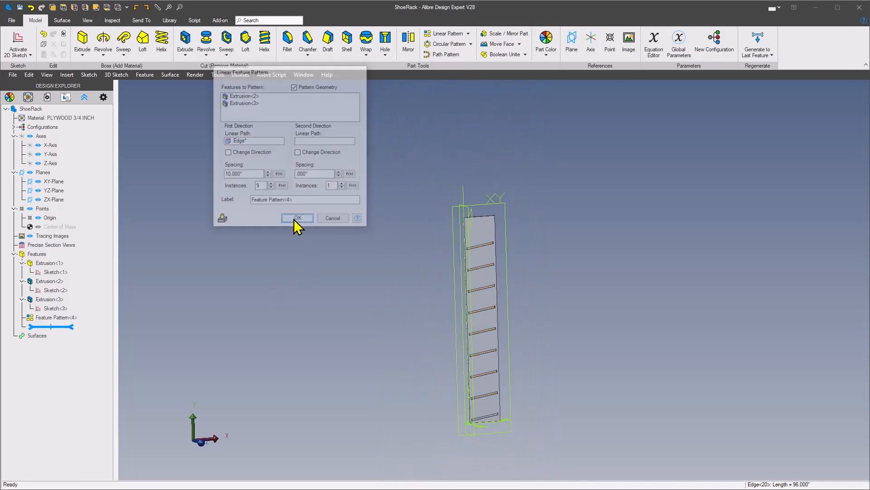
{"action": "scroll", "coordinate": [574, 262], "scroll_direction": "up", "scroll_amount": 3}
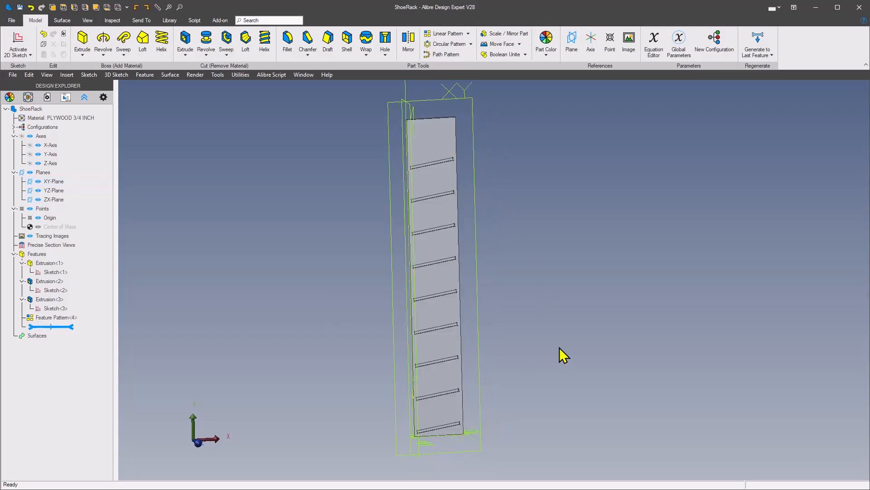
- Sketch on the floor of the fourth slot from the bottom and project its outline as associative sketch figures
{"action": "scroll", "coordinate": [557, 348], "scroll_direction": "up", "scroll_amount": 5}
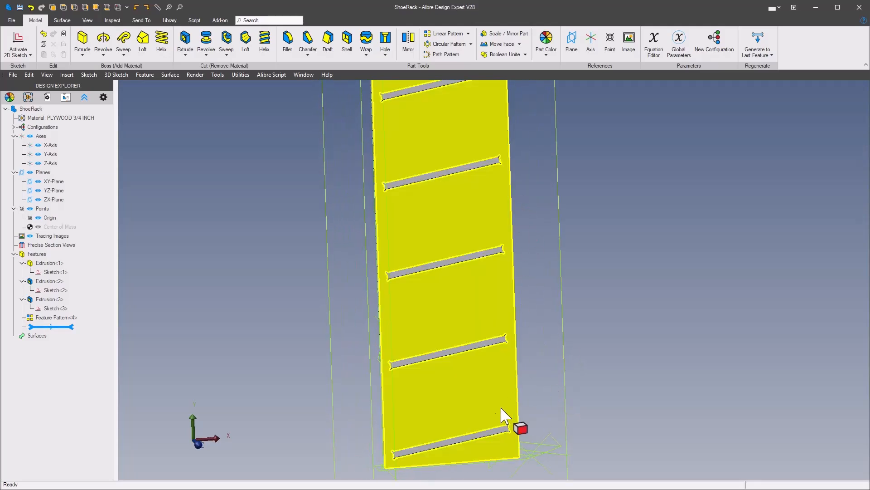
{"action": "scroll", "coordinate": [581, 288], "scroll_direction": "down", "scroll_amount": 1}
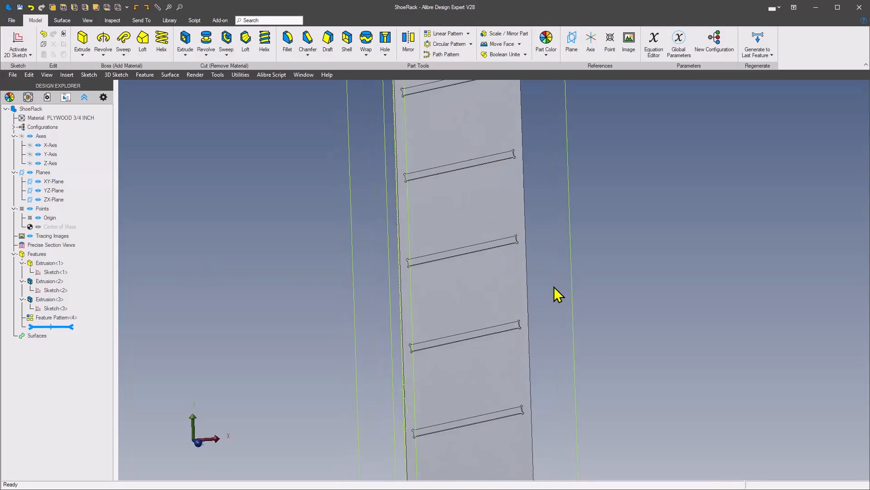
{"action": "scroll", "coordinate": [570, 292], "scroll_direction": "up", "scroll_amount": 2}
{"action": "scroll", "coordinate": [570, 292], "scroll_direction": "up", "scroll_amount": 3}
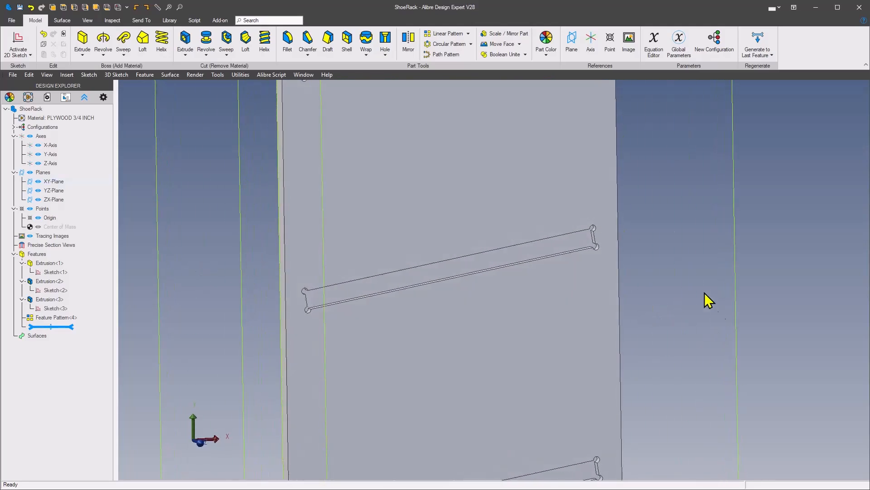
{"action": "scroll", "coordinate": [655, 274], "scroll_direction": "up", "scroll_amount": 1}
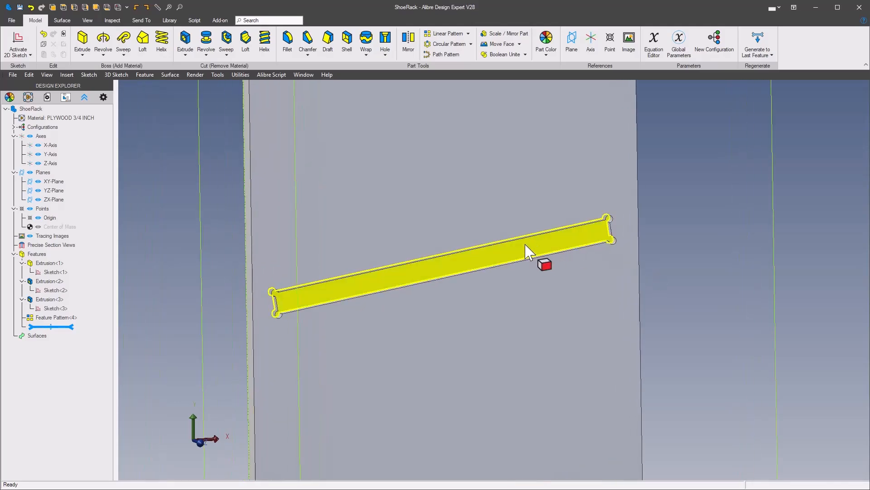
{"action": "right_click", "coordinate": [526, 245]}
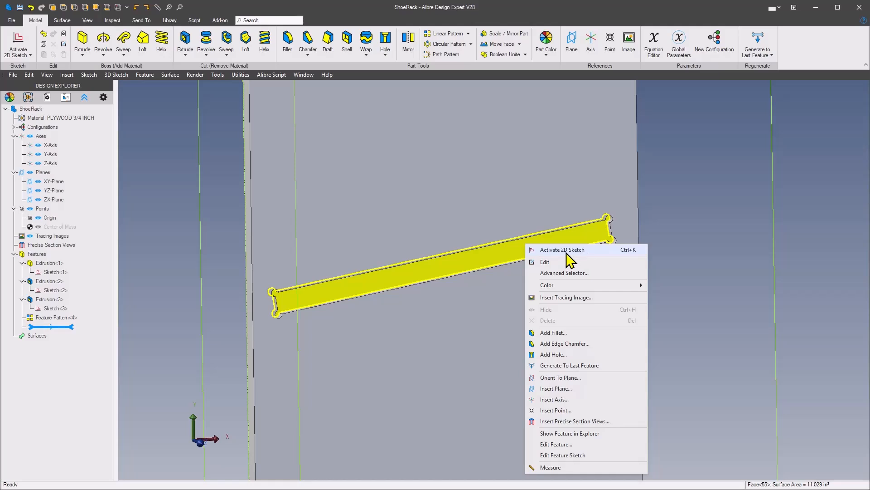
{"action": "left_click", "coordinate": [562, 250]}
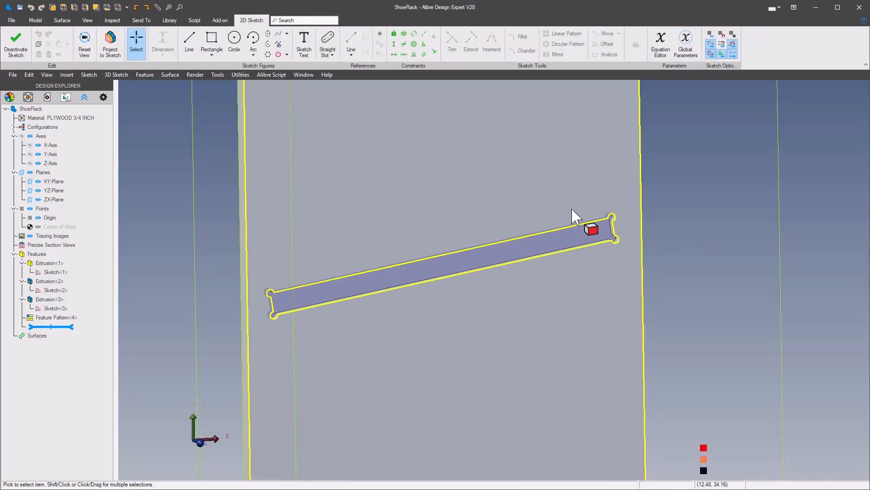
{"action": "left_click", "coordinate": [503, 256]}
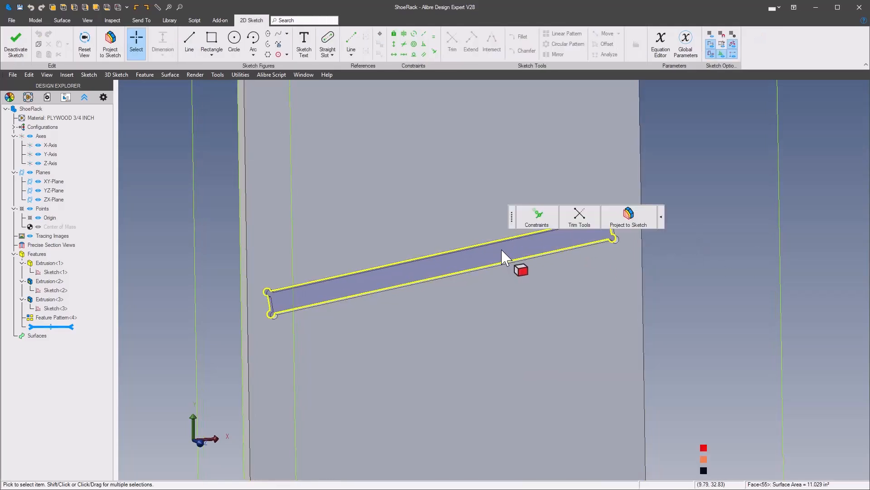
{"action": "left_click", "coordinate": [618, 221]}
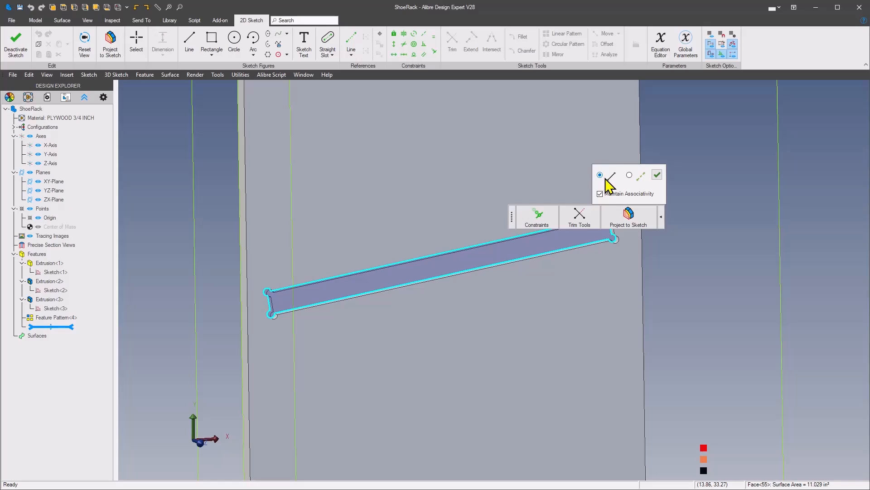
{"action": "left_click", "coordinate": [656, 175]}
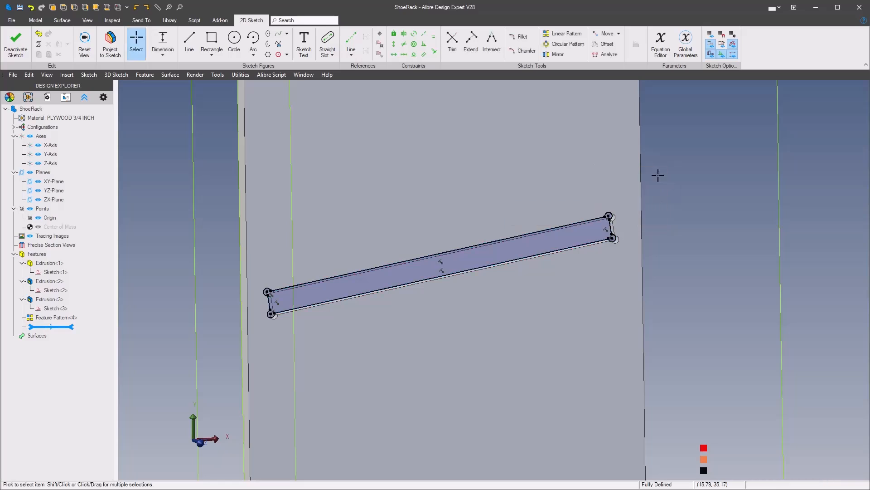
- Extrude the projected slot outline as a boss to the board's front face, filling the slot
{"action": "right_click", "coordinate": [694, 258]}
{"action": "mouse_move", "coordinate": [644, 217]}
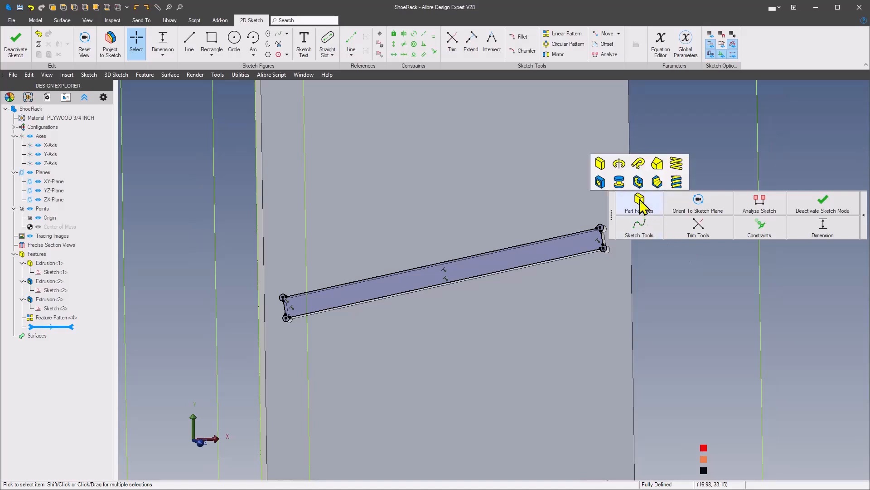
{"action": "left_click", "coordinate": [605, 162]}
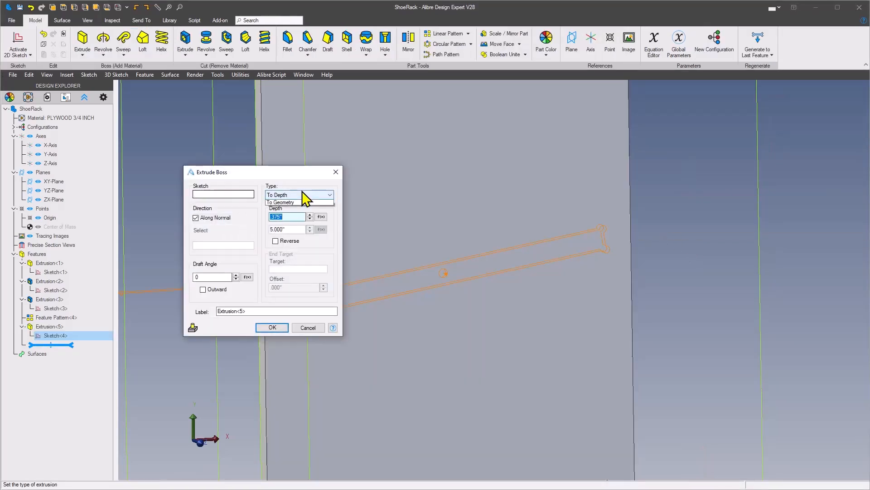
{"action": "left_click", "coordinate": [304, 195]}
{"action": "left_click", "coordinate": [290, 227]}
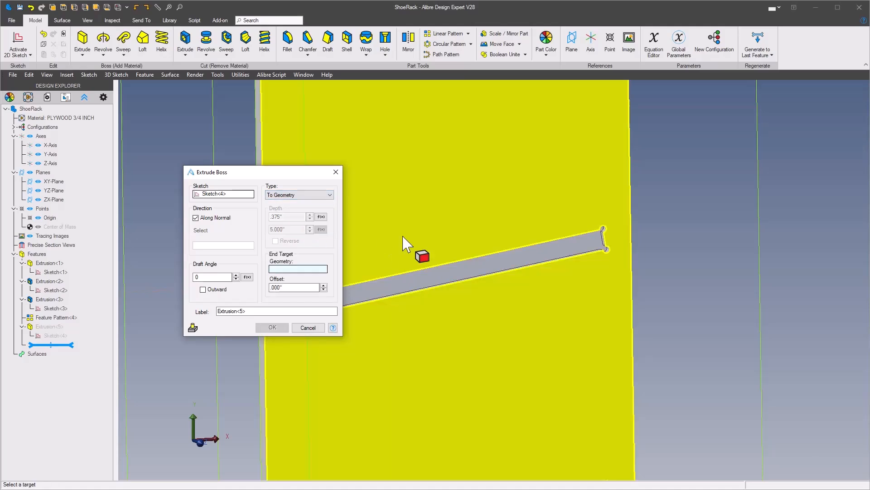
{"action": "left_click", "coordinate": [431, 210]}
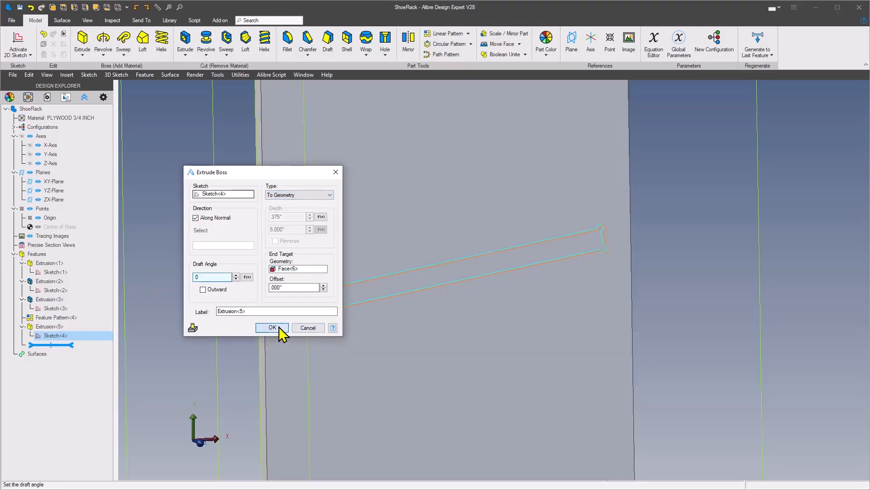
{"action": "left_click", "coordinate": [272, 327]}
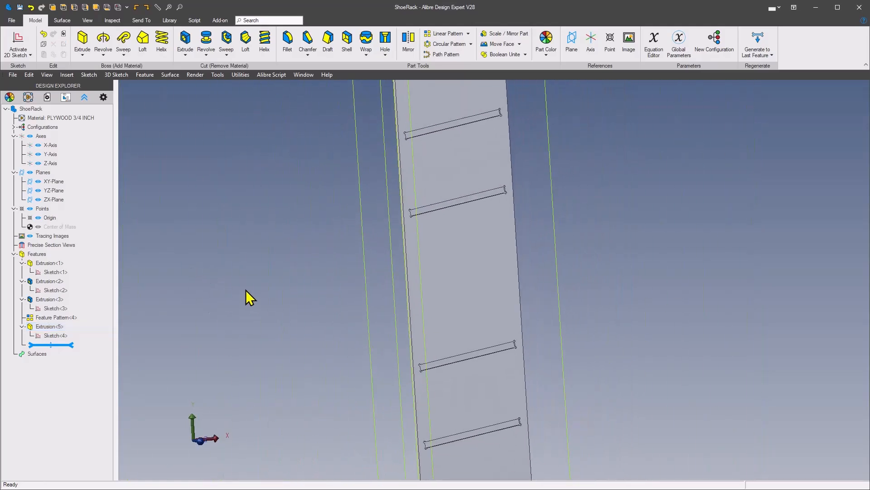
{"action": "scroll", "coordinate": [222, 294], "scroll_direction": "down", "scroll_amount": 1}
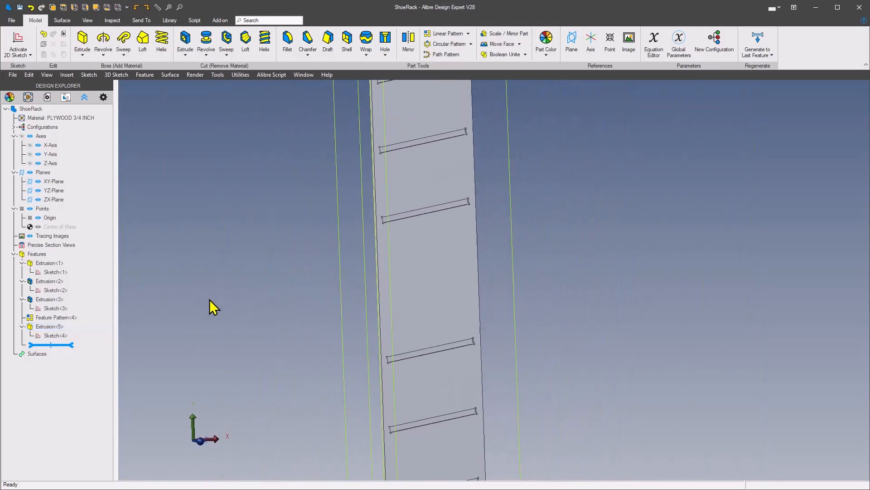
{"action": "scroll", "coordinate": [246, 306], "scroll_direction": "down", "scroll_amount": 2}
{"action": "scroll", "coordinate": [246, 306], "scroll_direction": "down", "scroll_amount": 3}
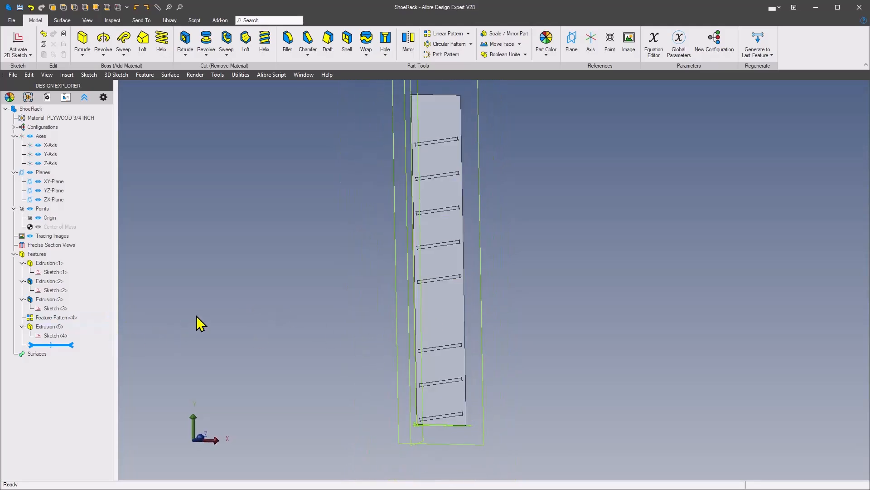
- Suppress the boss extrusion that fills the fourth slot
{"action": "right_click", "coordinate": [52, 327]}
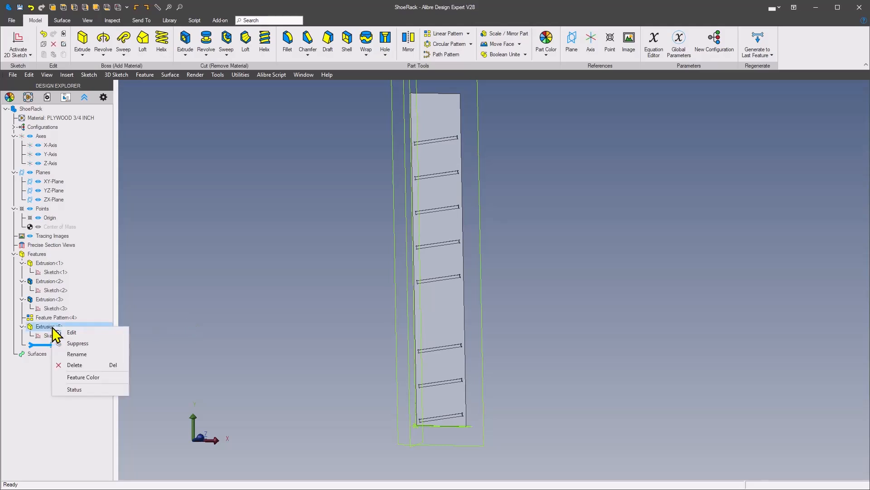
{"action": "left_click", "coordinate": [78, 343]}
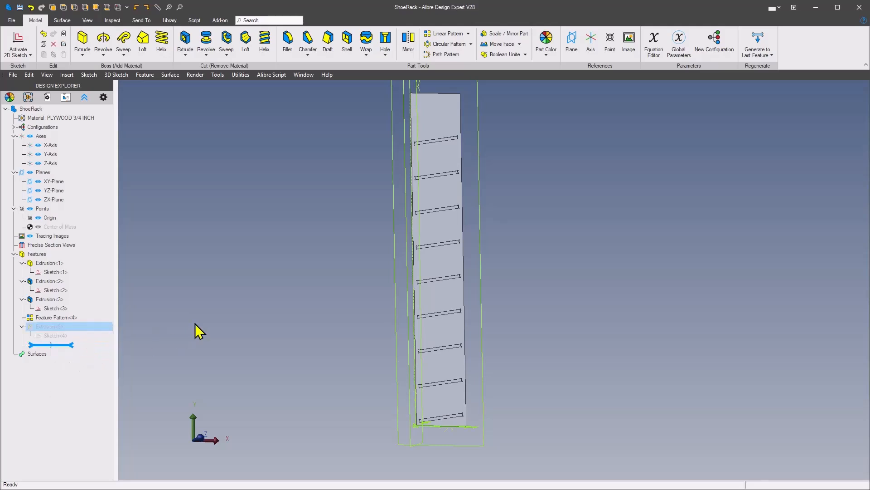
{"action": "left_click", "coordinate": [181, 336]}
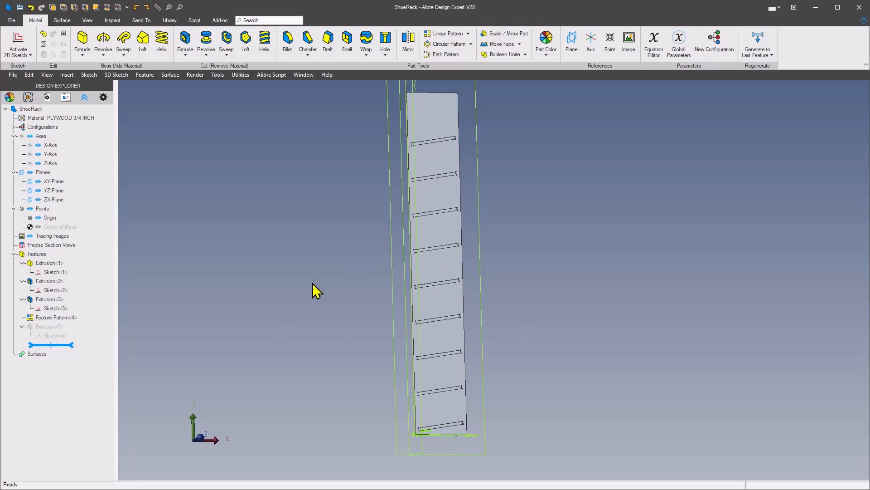
- Save the part and review the file formats available for export
{"action": "mouse_move", "coordinate": [305, 290]}
{"action": "middle_mouse_down"}
{"action": "mouse_move", "coordinate": [329, 309]}
{"action": "mouse_move", "coordinate": [295, 298]}
{"action": "middle_mouse_up"}
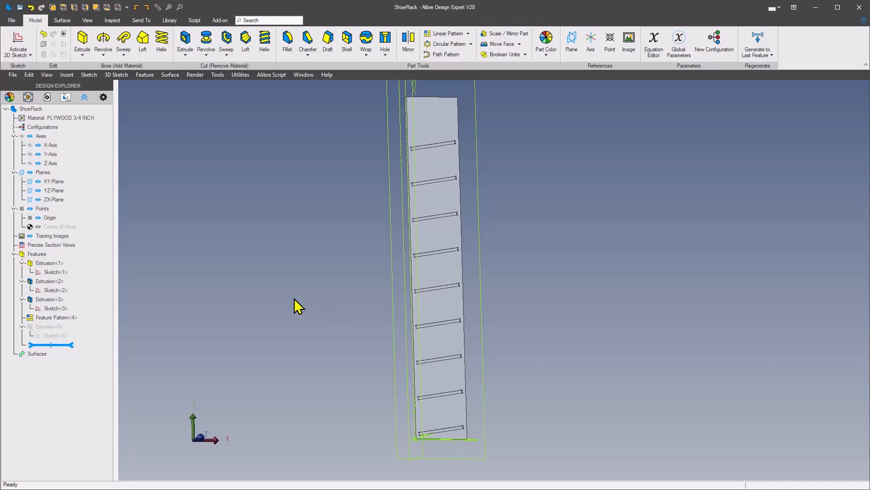
{"action": "left_click", "coordinate": [20, 7]}
{"action": "left_click", "coordinate": [12, 21]}
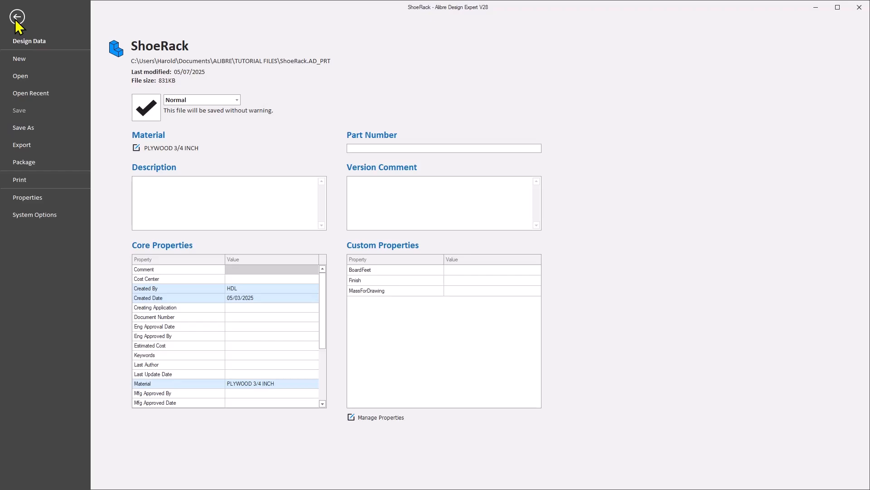
{"action": "left_click", "coordinate": [26, 148]}
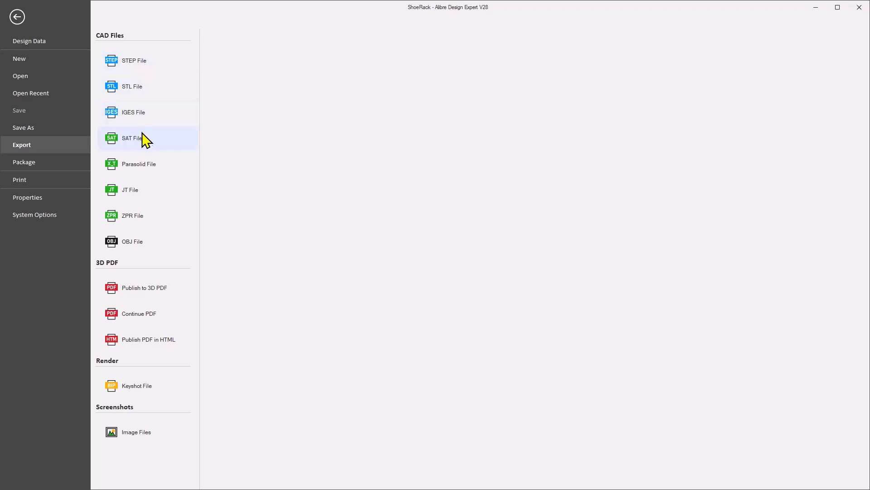
{"action": "left_click", "coordinate": [17, 17]}
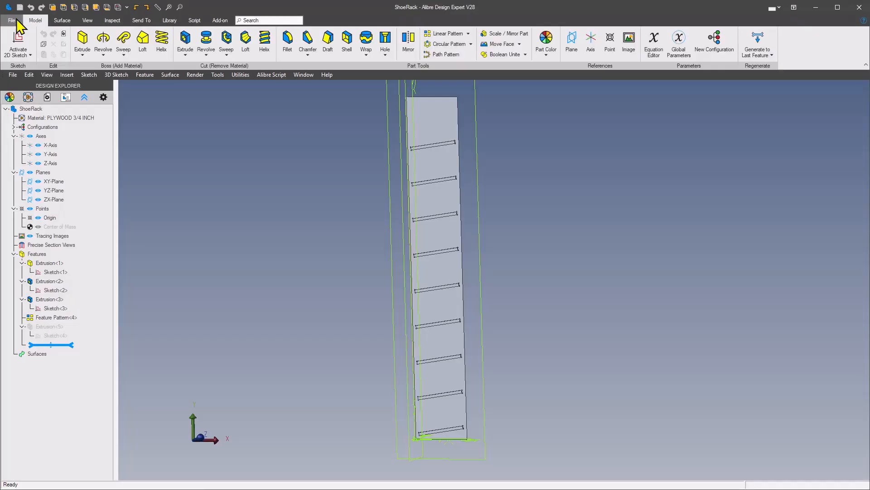
- Sketch on the board's front face, project the face's outer outline and all slot edges into it, and finish the sketch
{"action": "scroll", "coordinate": [262, 247], "scroll_direction": "up", "scroll_amount": 3}
{"action": "scroll", "coordinate": [515, 297], "scroll_direction": "down", "scroll_amount": 2}
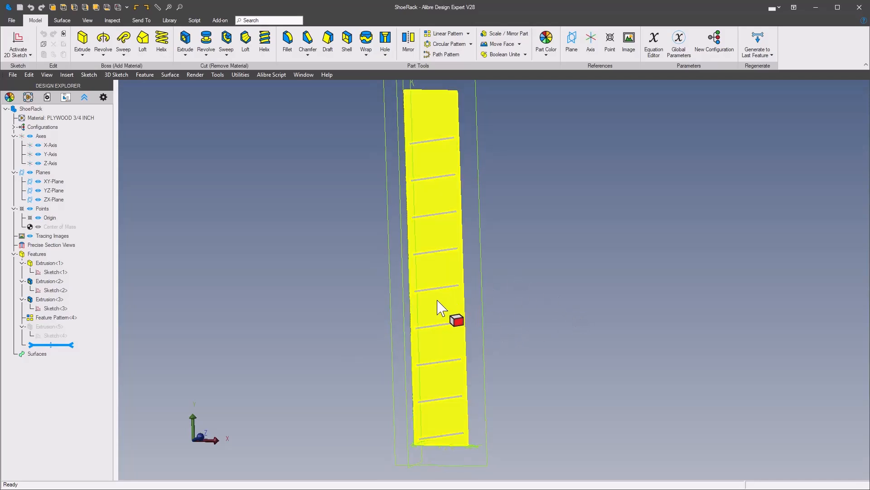
{"action": "right_click", "coordinate": [431, 268]}
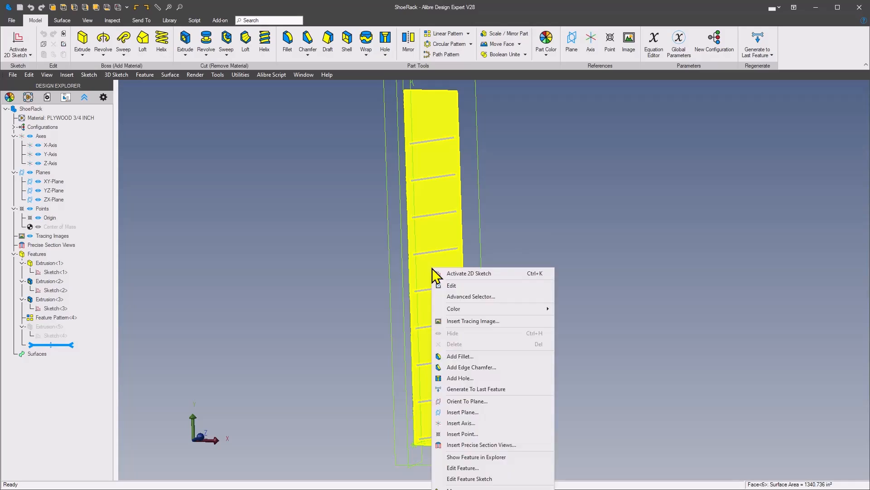
{"action": "left_click", "coordinate": [479, 274]}
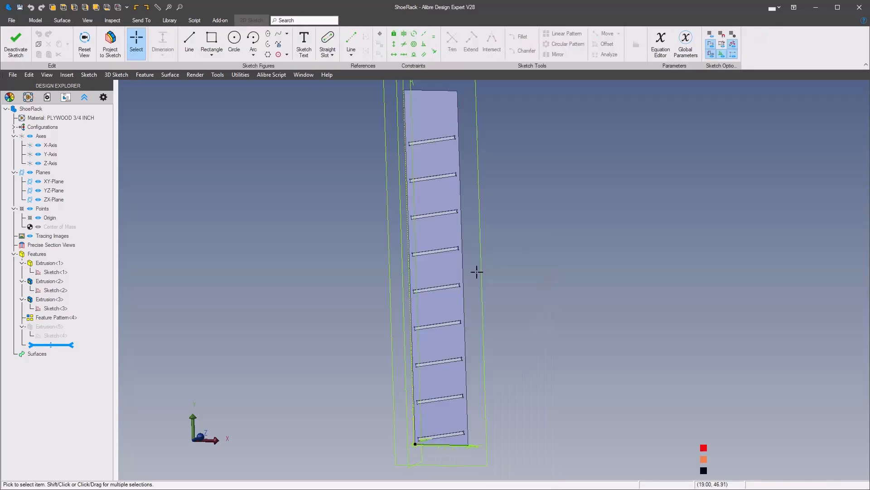
{"action": "left_click", "coordinate": [442, 272]}
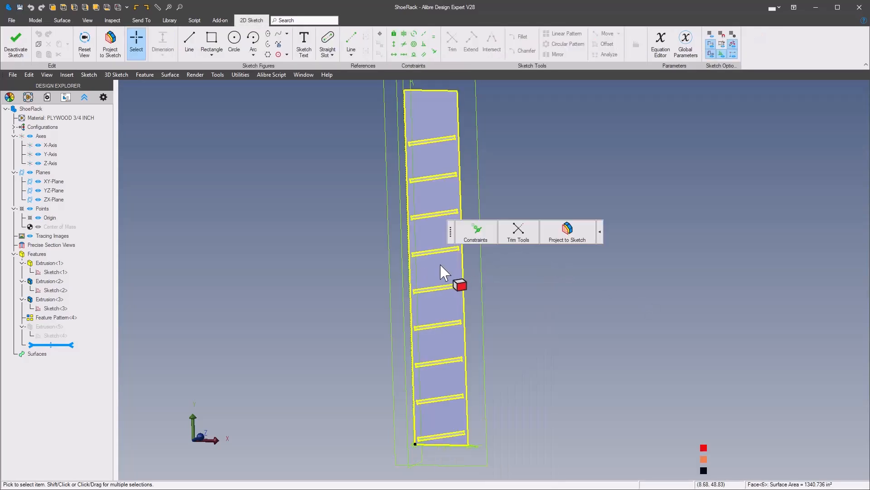
{"action": "left_click", "coordinate": [574, 241]}
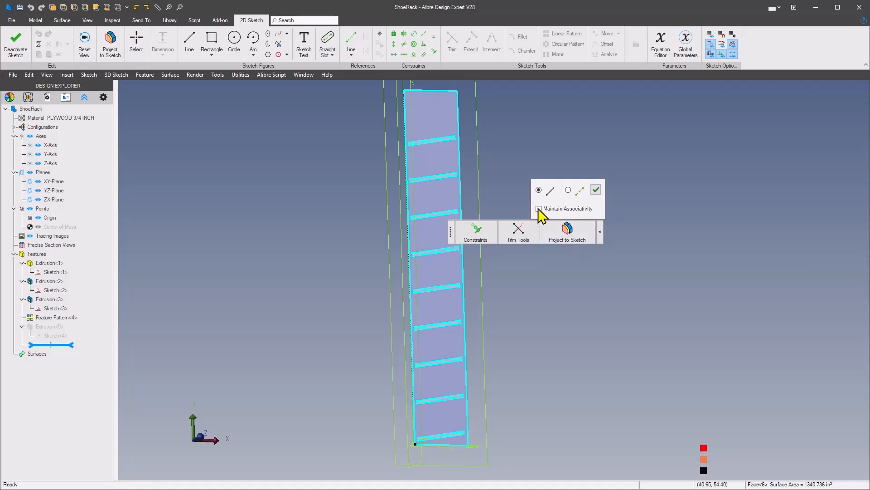
{"action": "left_click", "coordinate": [539, 209]}
{"action": "left_click", "coordinate": [597, 190]}
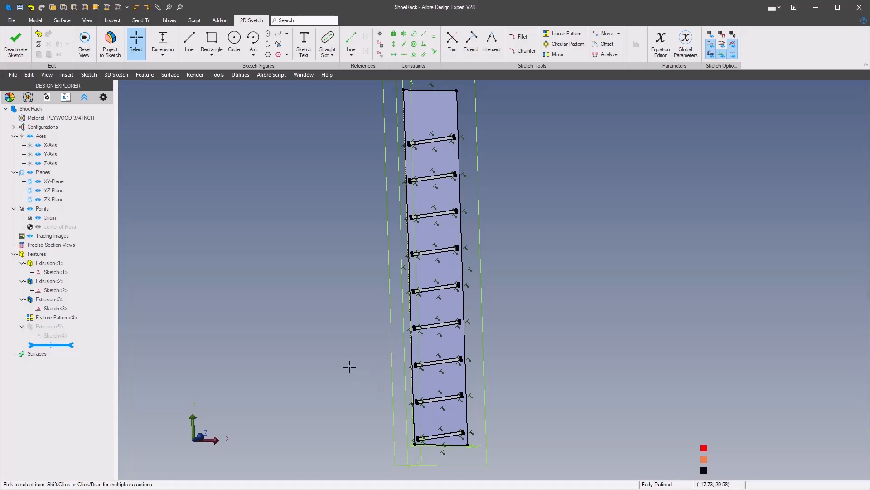
{"action": "right_click", "coordinate": [266, 331]}
{"action": "left_click", "coordinate": [298, 336]}
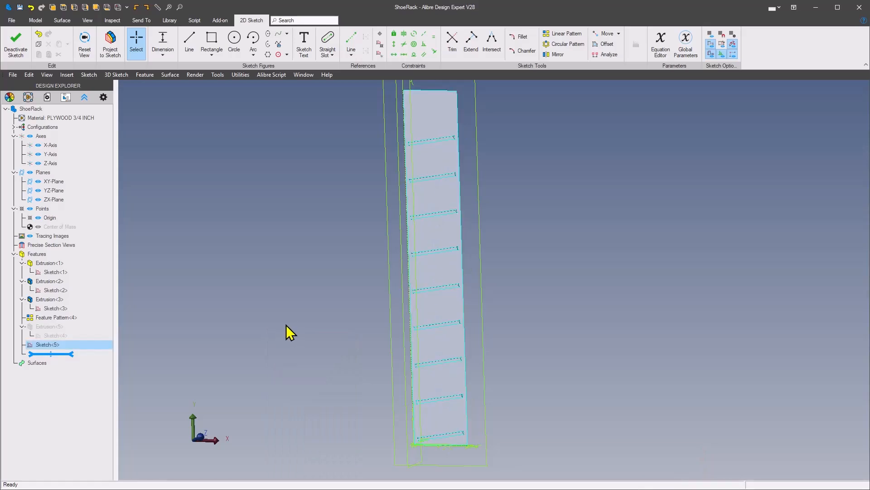
- Check the SVG export option for the projected face sketch and view the finished board
{"action": "right_click", "coordinate": [46, 346]}
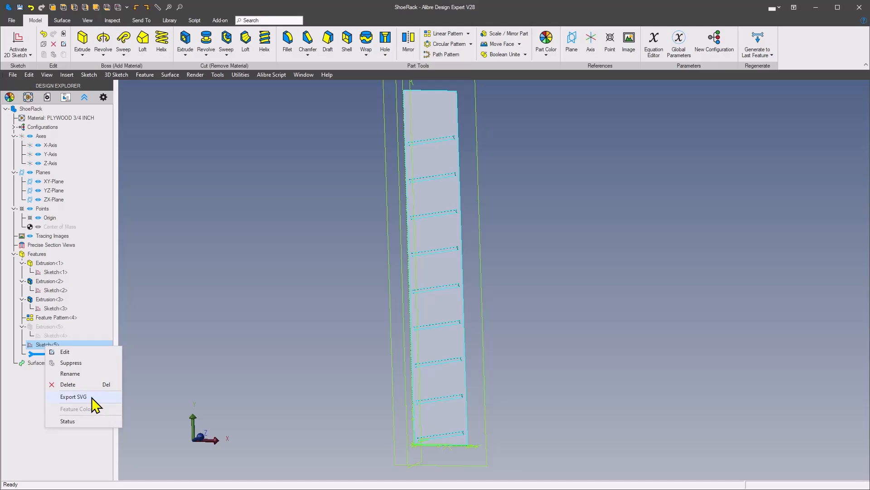
{"action": "left_click", "coordinate": [273, 356]}
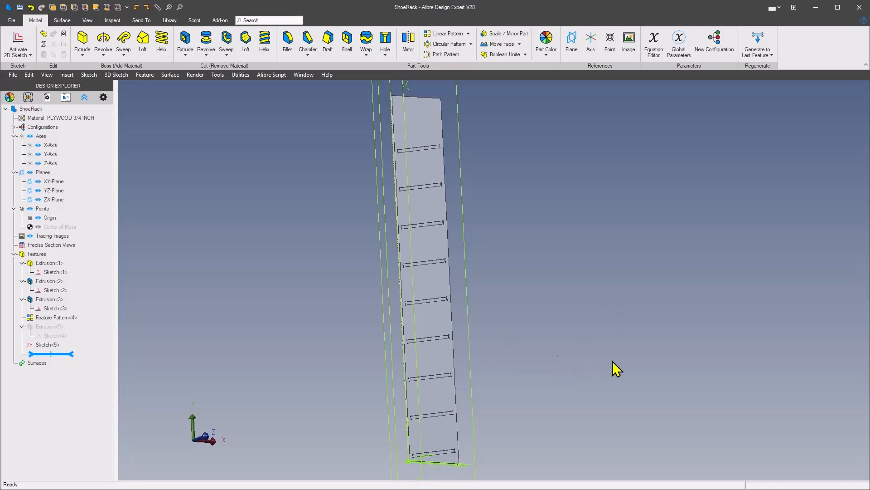
{"action": "middle_click_drag", "start_coordinate": [577, 426], "coordinate": [535, 415]}
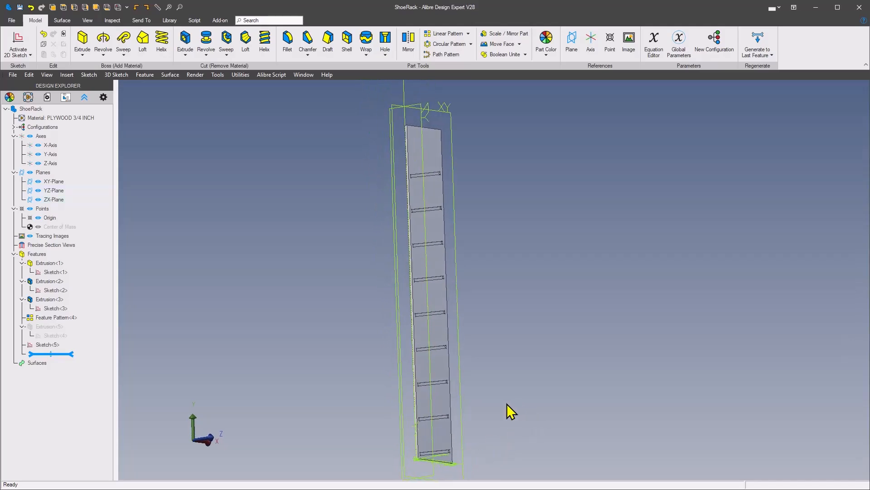